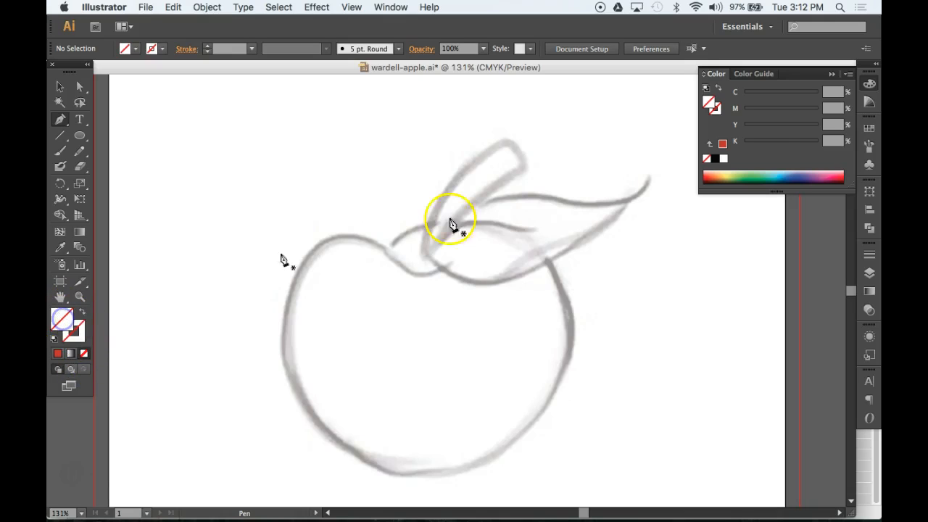
Set the stroke colour to the recently used red and the stroke weight to 3 pt
{"action": "left_click", "coordinate": [716, 110]}
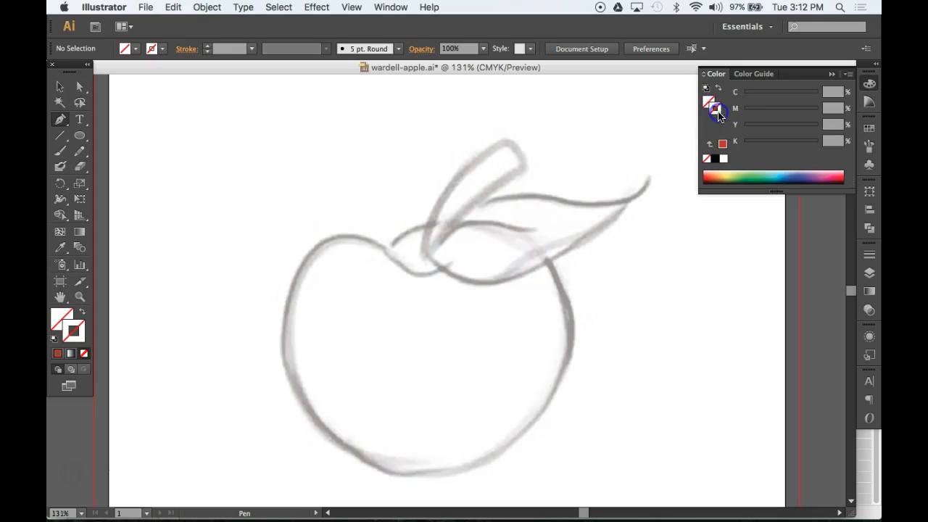
{"action": "left_click", "coordinate": [723, 145]}
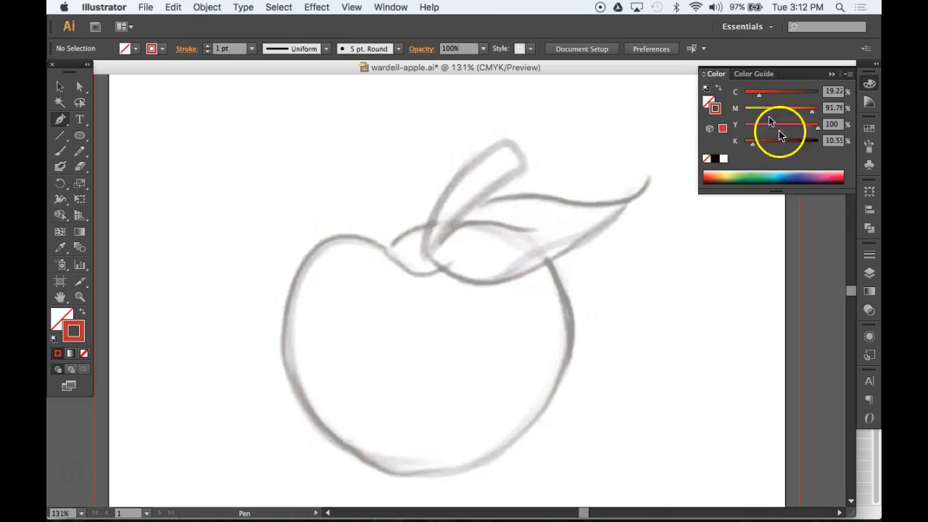
{"action": "left_click", "coordinate": [869, 254]}
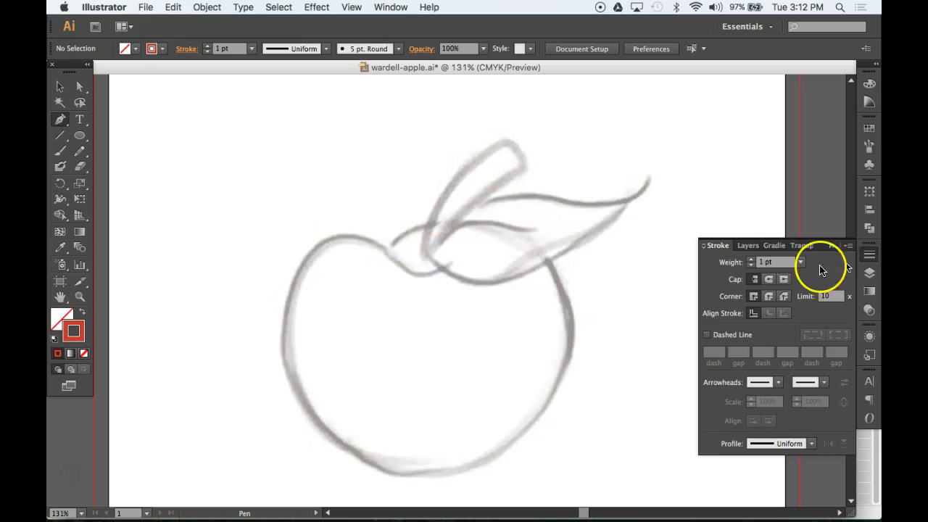
{"action": "left_click", "coordinate": [801, 262]}
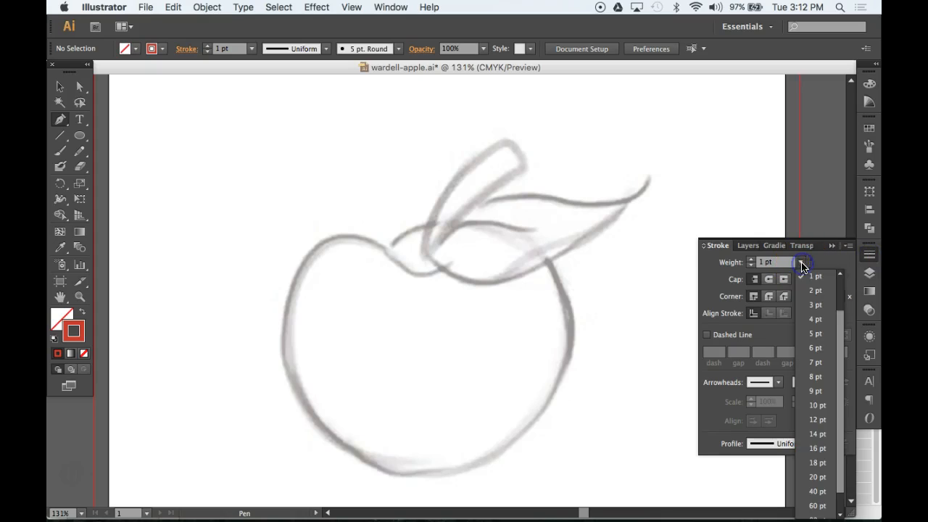
{"action": "left_click", "coordinate": [819, 306]}
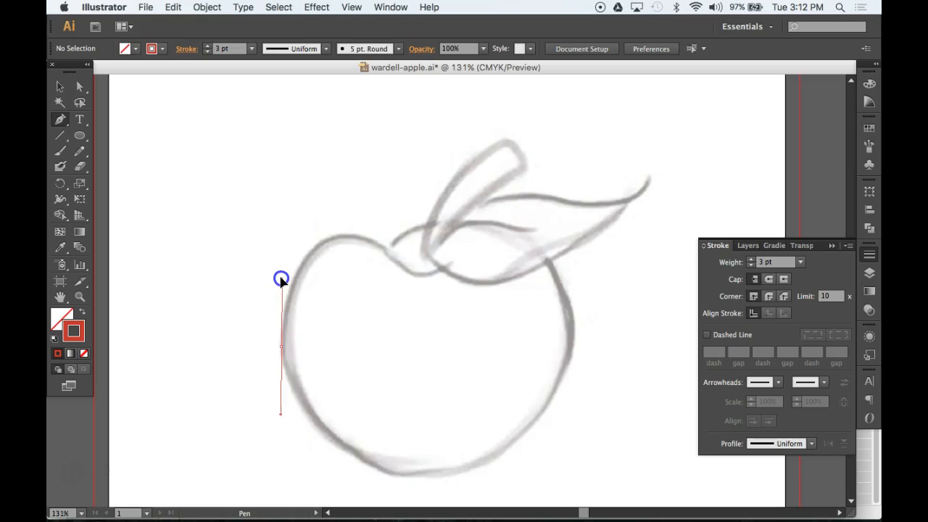
Pen-trace the apple body as one closed red path, with a corner point at the stem dip
{"action": "left_click_drag", "start_coordinate": [280, 278], "coordinate": [280, 278]}
{"action": "left_click_drag", "start_coordinate": [344, 234], "coordinate": [377, 235]}
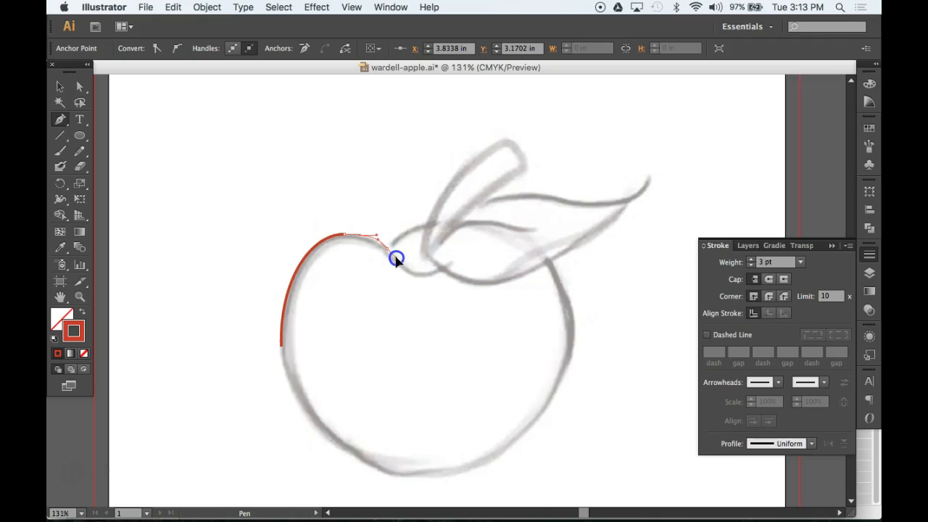
{"action": "left_click_drag", "start_coordinate": [397, 260], "coordinate": [398, 259]}
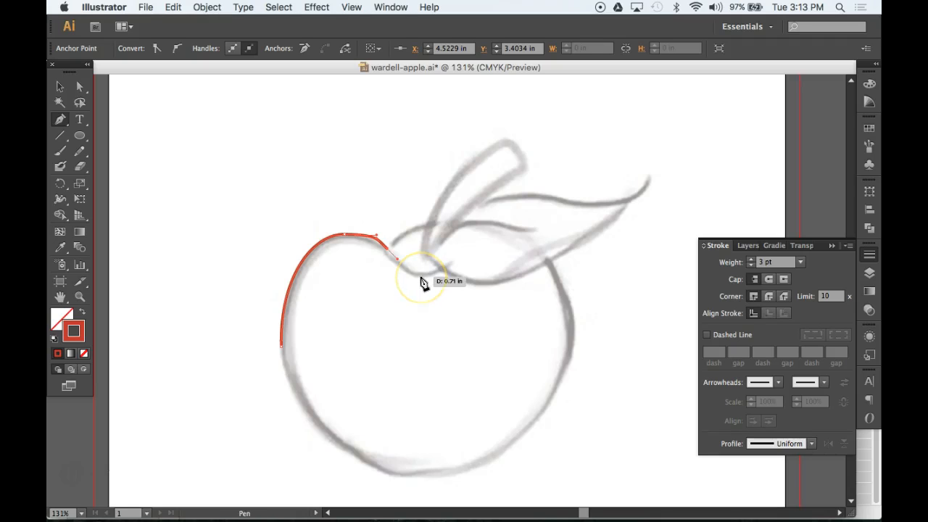
{"action": "left_click", "coordinate": [389, 253]}
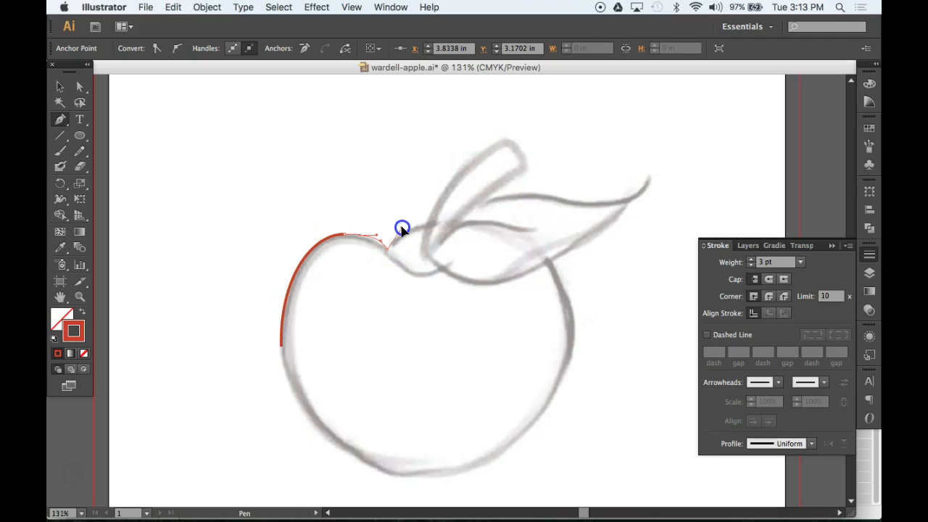
{"action": "left_click_drag", "start_coordinate": [403, 230], "coordinate": [406, 230]}
{"action": "left_click", "coordinate": [475, 223]}
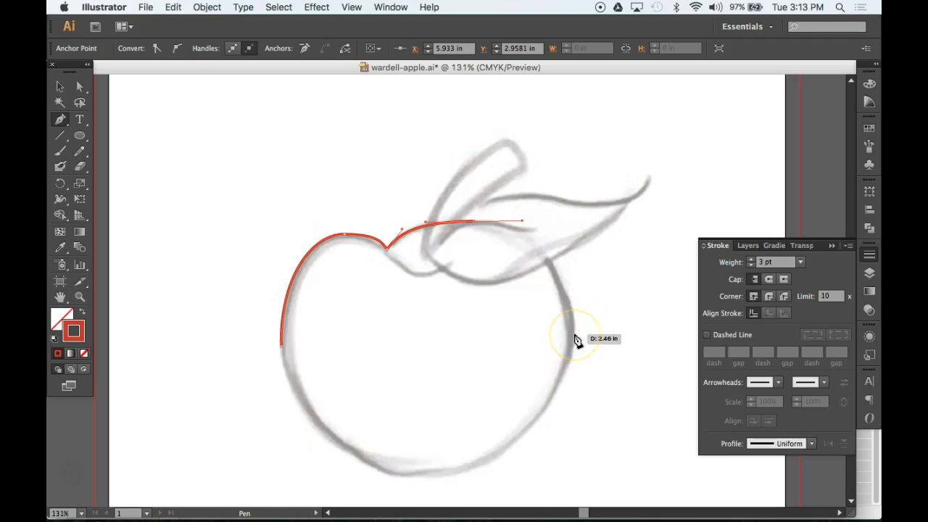
{"action": "left_click_drag", "start_coordinate": [574, 334], "coordinate": [576, 404]}
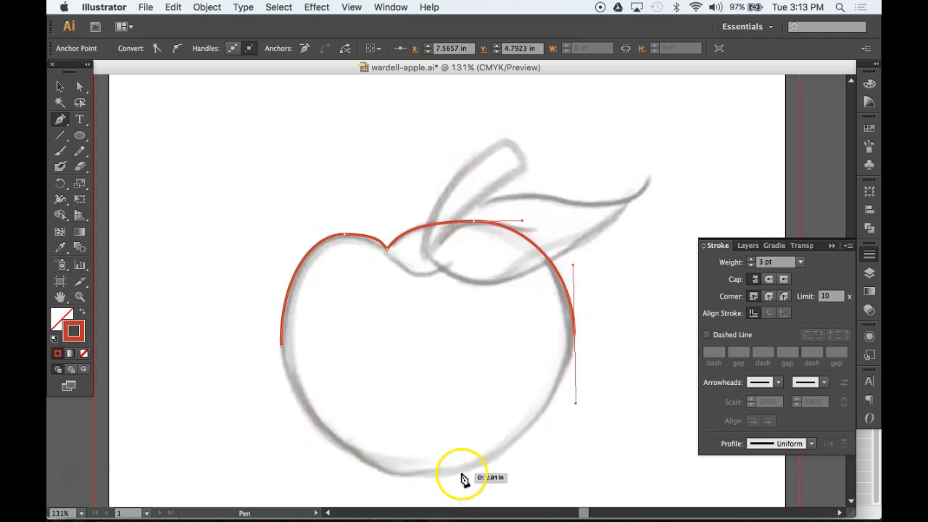
{"action": "left_click_drag", "start_coordinate": [464, 473], "coordinate": [414, 492]}
{"action": "left_click_drag", "start_coordinate": [333, 443], "coordinate": [292, 403]}
{"action": "left_click_drag", "start_coordinate": [282, 355], "coordinate": [283, 287]}
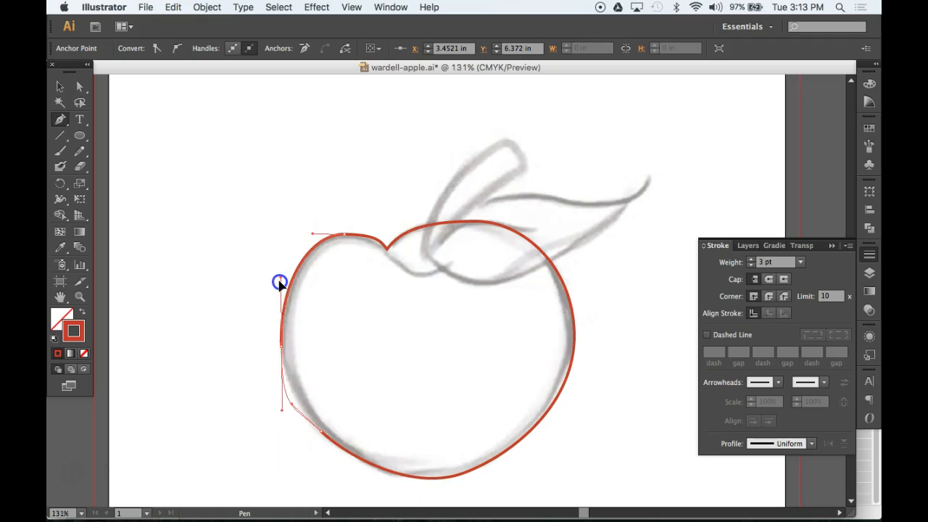
{"action": "left_click_drag", "start_coordinate": [278, 282], "coordinate": [280, 284]}
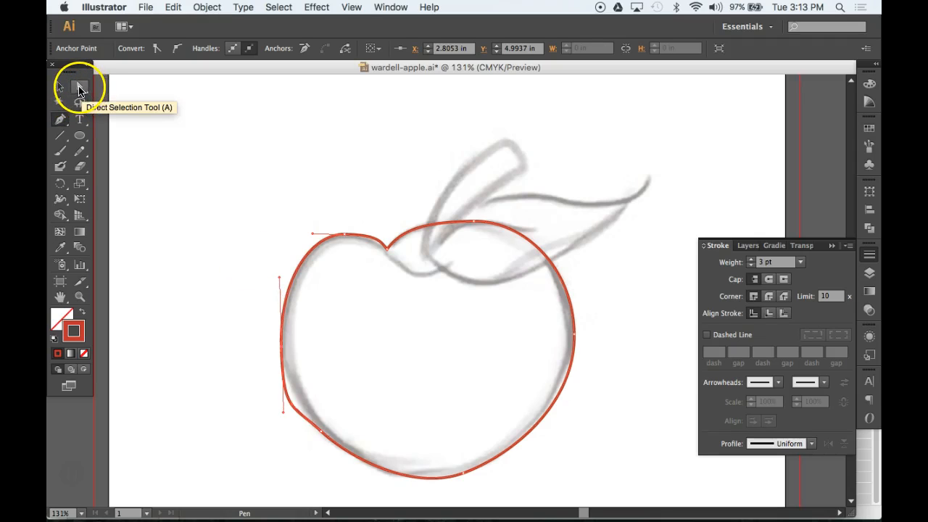
With Direct Selection, reshape the lower-left, top-left and left-side curves of the apple outline
{"action": "left_click", "coordinate": [80, 88]}
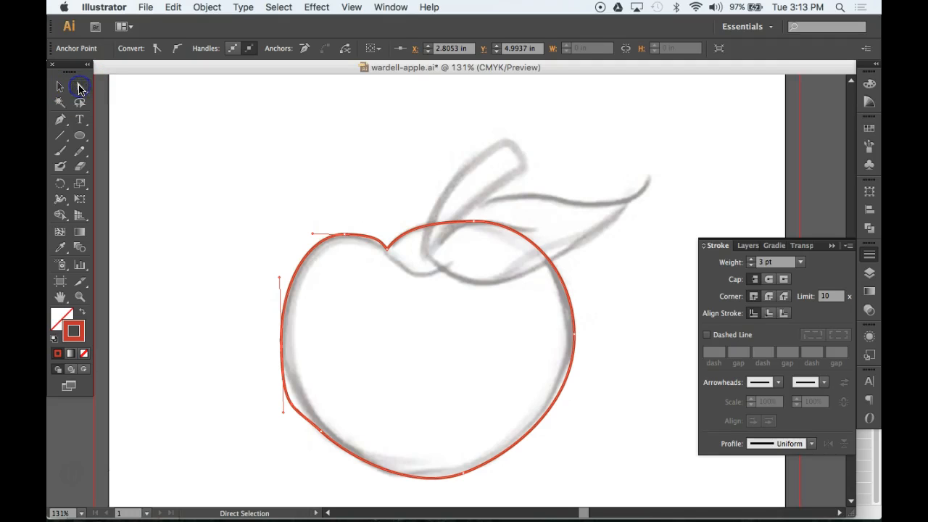
{"action": "left_click", "coordinate": [255, 364]}
{"action": "left_click", "coordinate": [284, 387]}
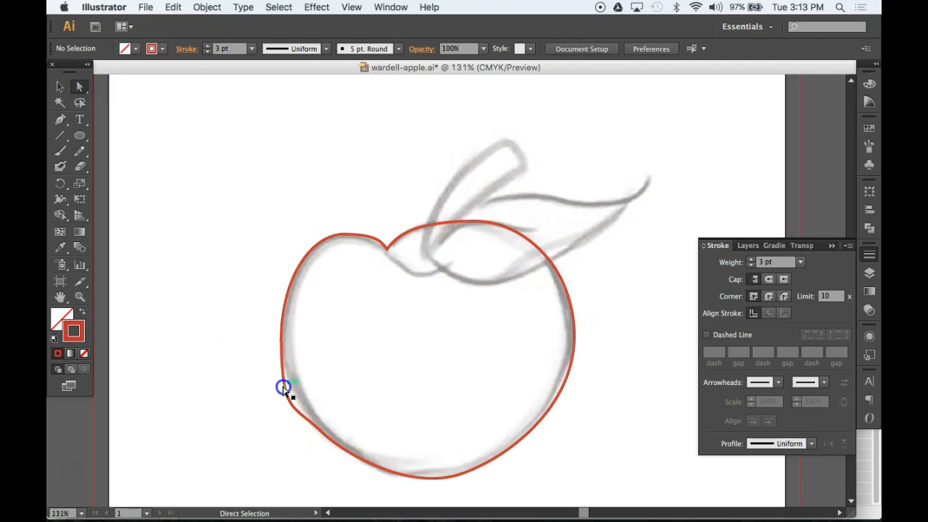
{"action": "left_click_drag", "start_coordinate": [284, 418], "coordinate": [289, 394]}
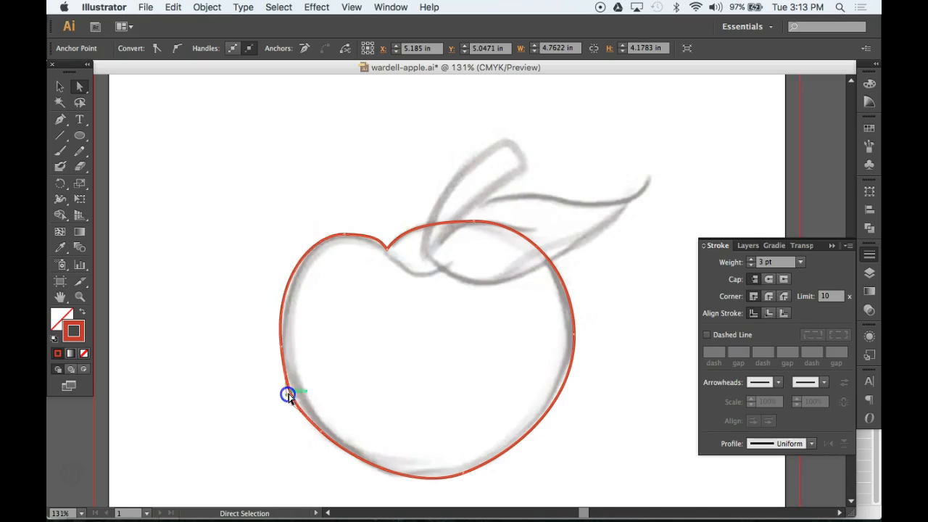
{"action": "left_click", "coordinate": [345, 235]}
{"action": "left_click_drag", "start_coordinate": [315, 237], "coordinate": [307, 237]}
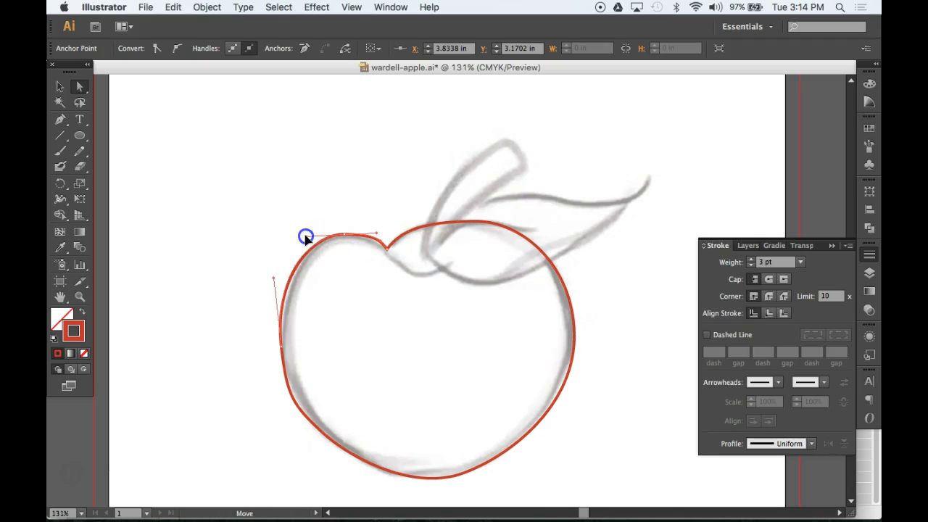
{"action": "left_click_drag", "start_coordinate": [273, 281], "coordinate": [274, 283]}
{"action": "left_click", "coordinate": [281, 349]}
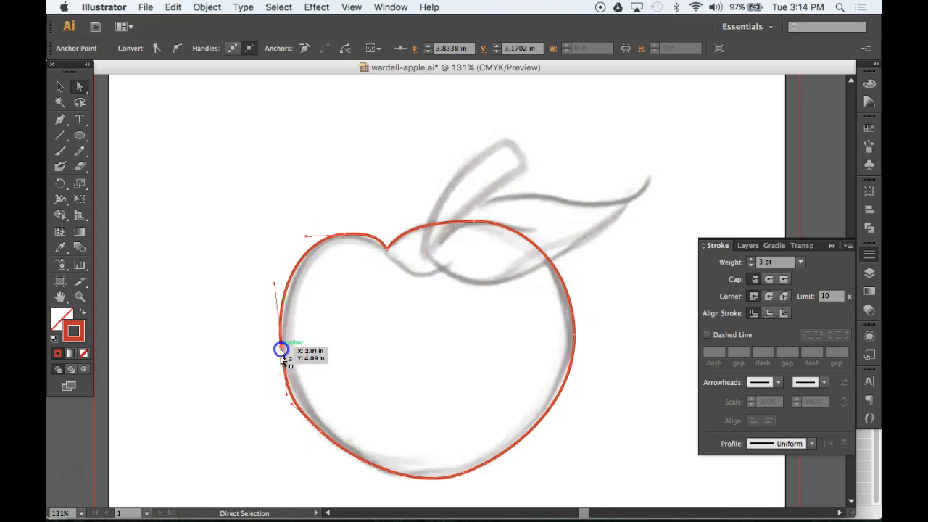
{"action": "mouse_move", "coordinate": [287, 399]}
{"action": "left_mouse_down"}
{"action": "mouse_move", "coordinate": [303, 415]}
{"action": "mouse_move", "coordinate": [282, 392]}
{"action": "left_mouse_up"}
Nudge the top segment and reshape the lower-right curve to match the sketch
{"action": "left_click_drag", "start_coordinate": [472, 225], "coordinate": [479, 223]}
{"action": "left_click", "coordinate": [558, 236]}
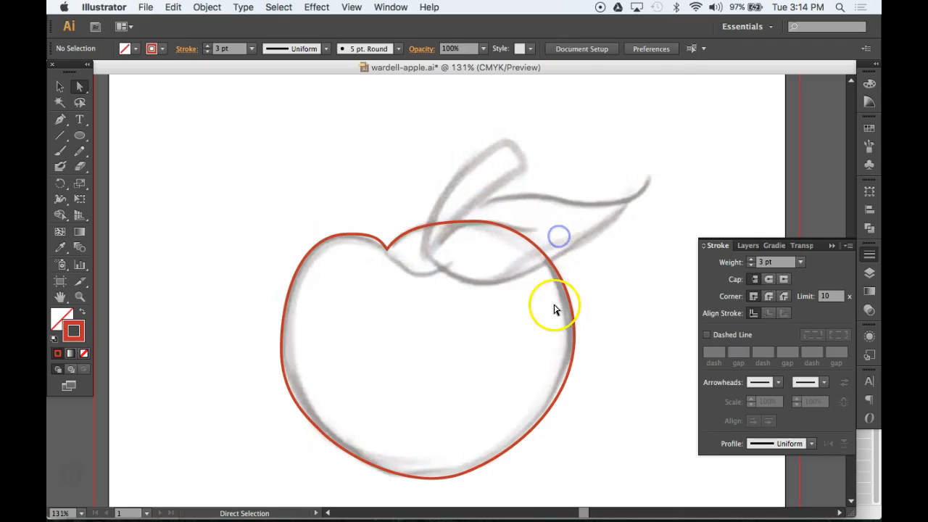
{"action": "left_click_drag", "start_coordinate": [563, 389], "coordinate": [549, 390]}
{"action": "left_click_drag", "start_coordinate": [511, 419], "coordinate": [460, 452]}
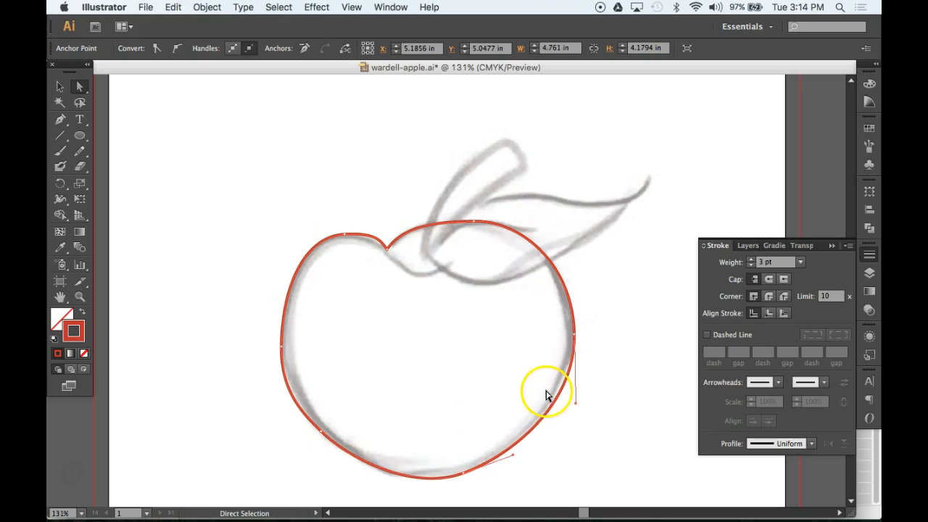
Add an anchor on the apple's lower-right edge and move it onto the sketch line
{"action": "left_click", "coordinate": [61, 122]}
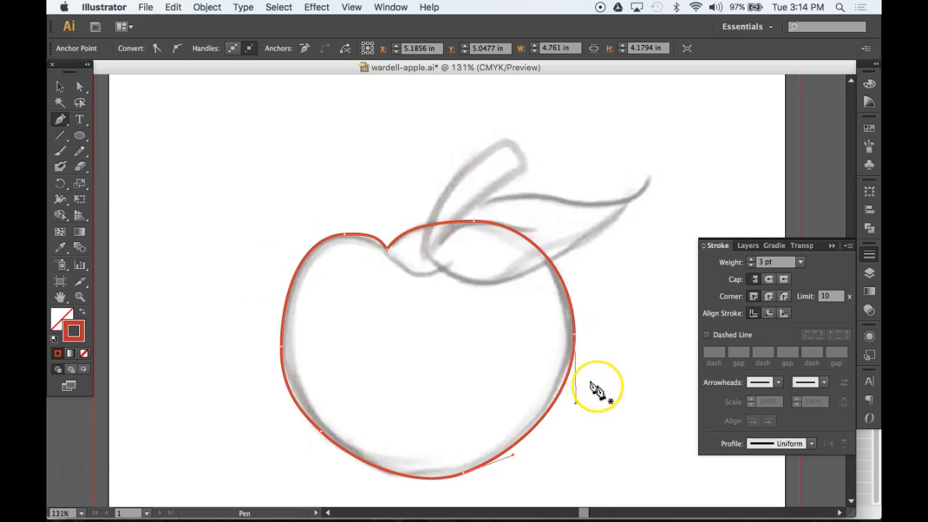
{"action": "left_click", "coordinate": [585, 433], "text": "super"}
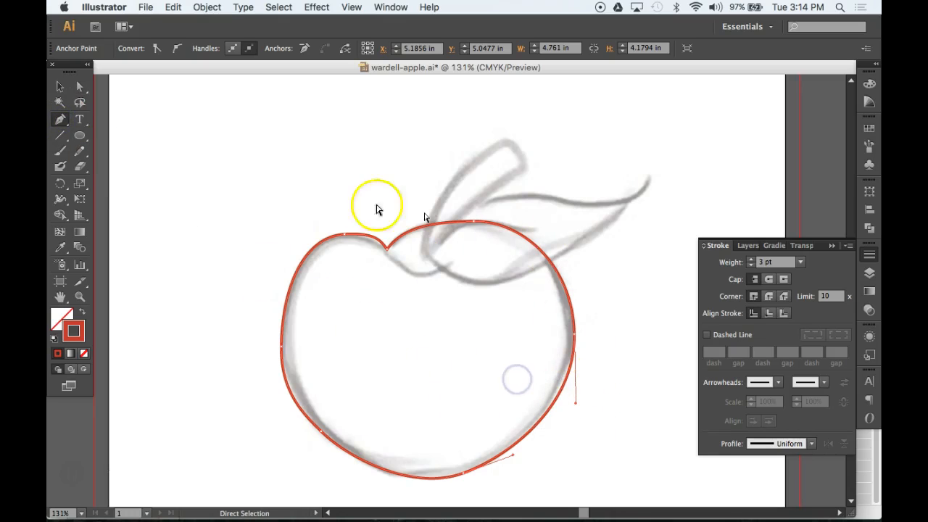
{"action": "left_click", "coordinate": [562, 393]}
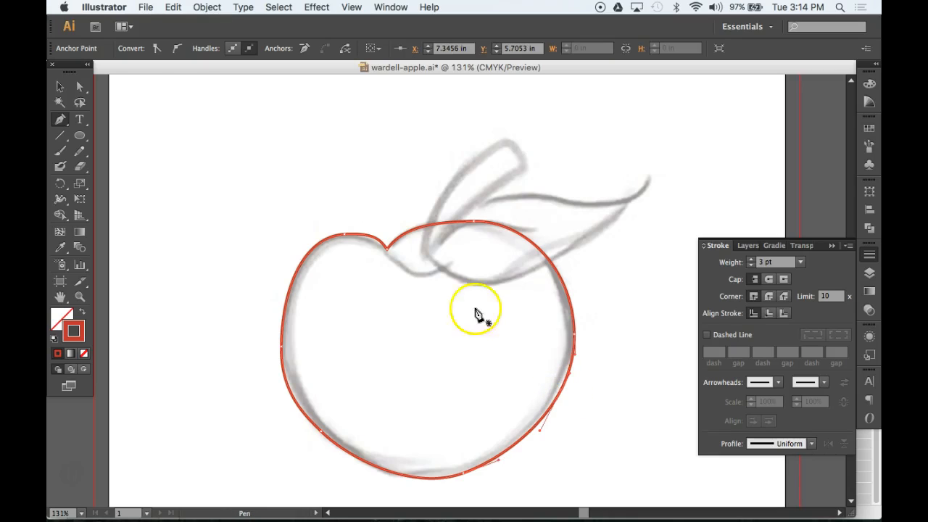
{"action": "left_click", "coordinate": [73, 90]}
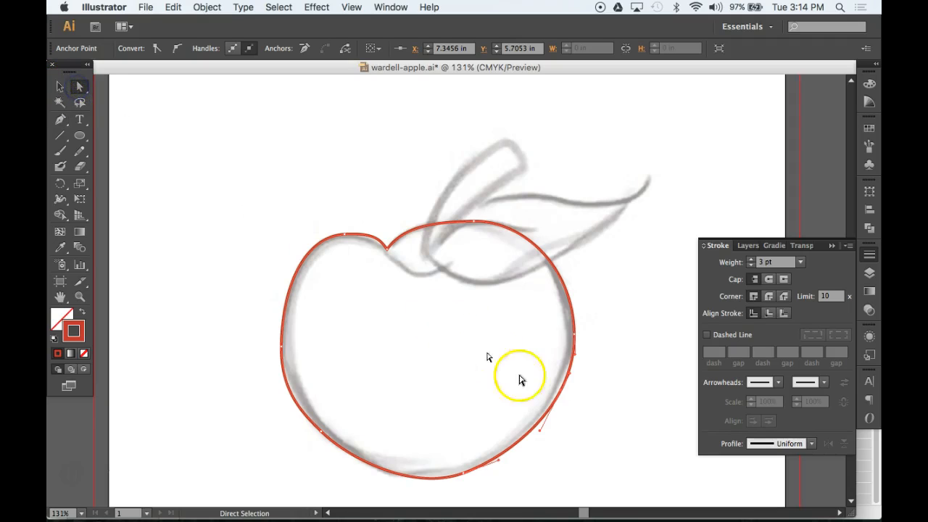
{"action": "left_click", "coordinate": [564, 399]}
{"action": "left_click_drag", "start_coordinate": [563, 399], "coordinate": [555, 387]}
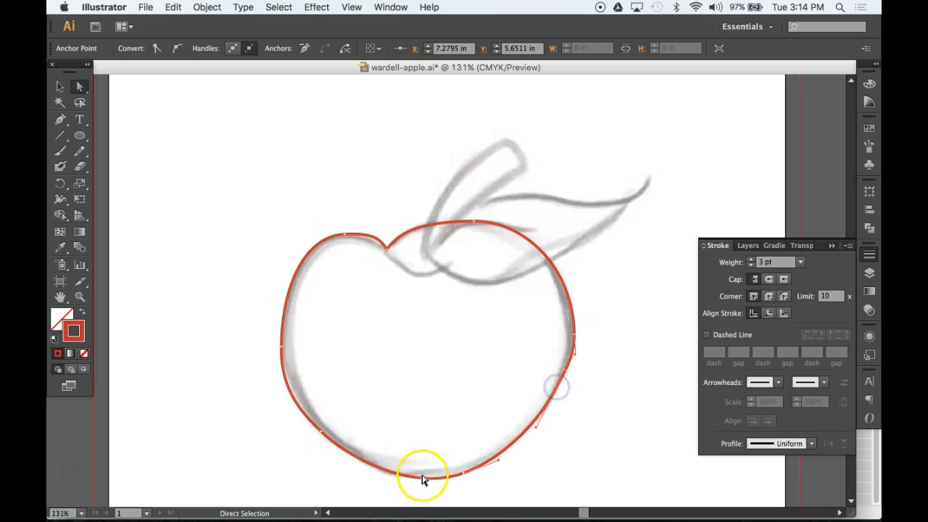
Raise the apple's bottom point and reshape the bottom curve to fit the sketch
{"action": "left_click", "coordinate": [464, 475]}
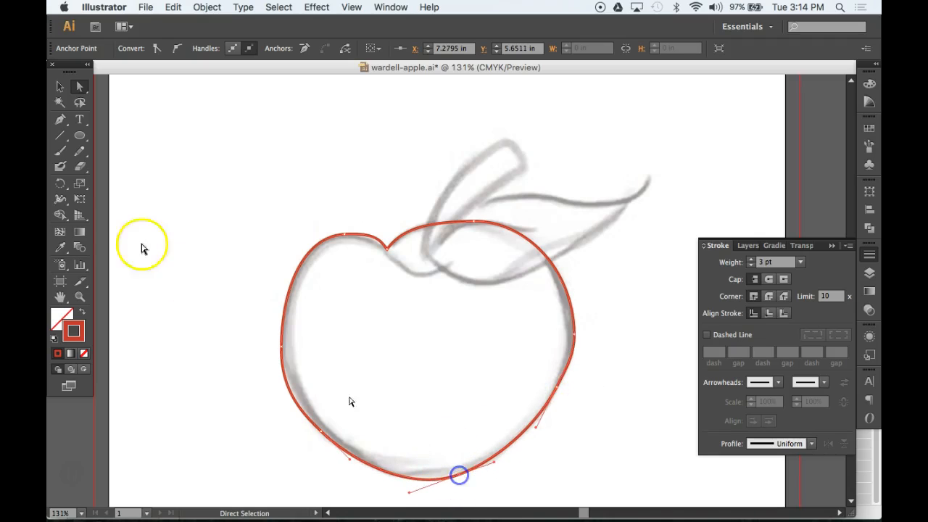
{"action": "left_click", "coordinate": [61, 120]}
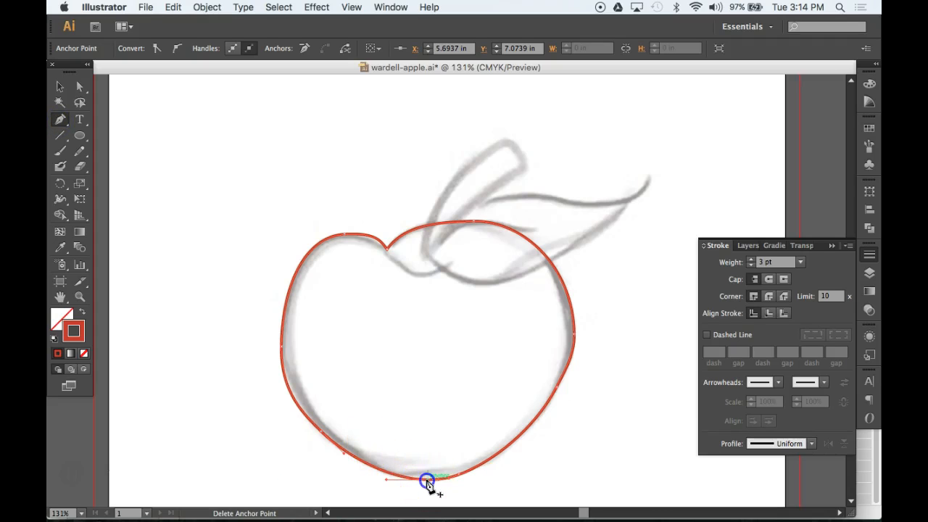
{"action": "left_click_drag", "start_coordinate": [429, 482], "coordinate": [430, 475]}
{"action": "left_click_drag", "start_coordinate": [345, 455], "coordinate": [344, 463]}
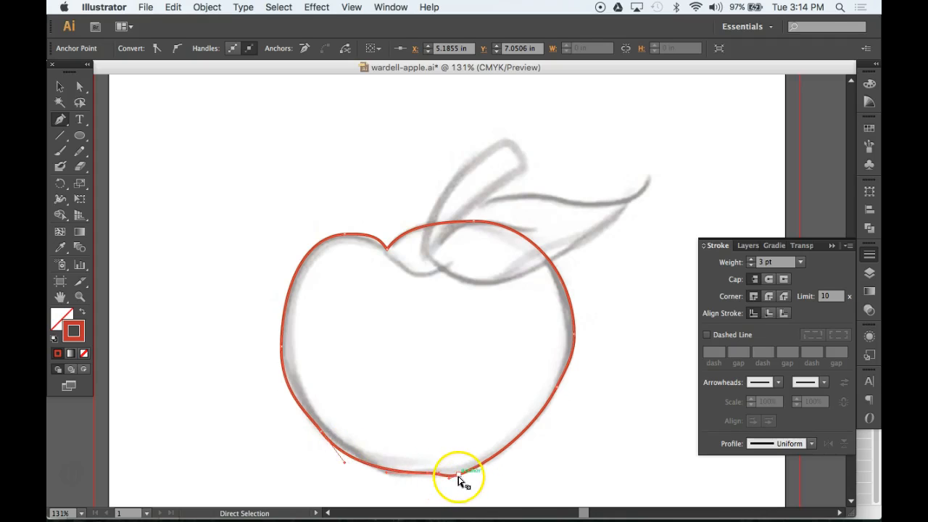
{"action": "left_click_drag", "start_coordinate": [458, 476], "coordinate": [477, 468]}
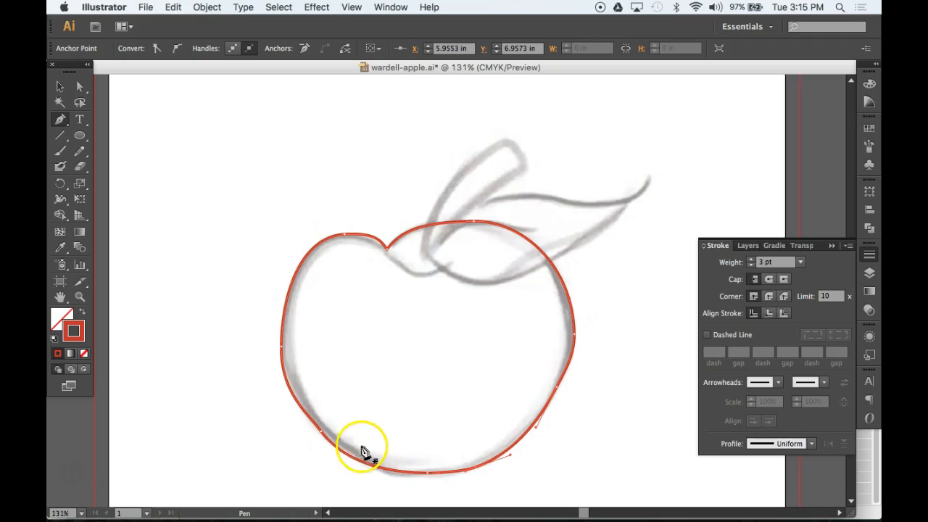
{"action": "left_click", "coordinate": [324, 433], "text": "ctrl"}
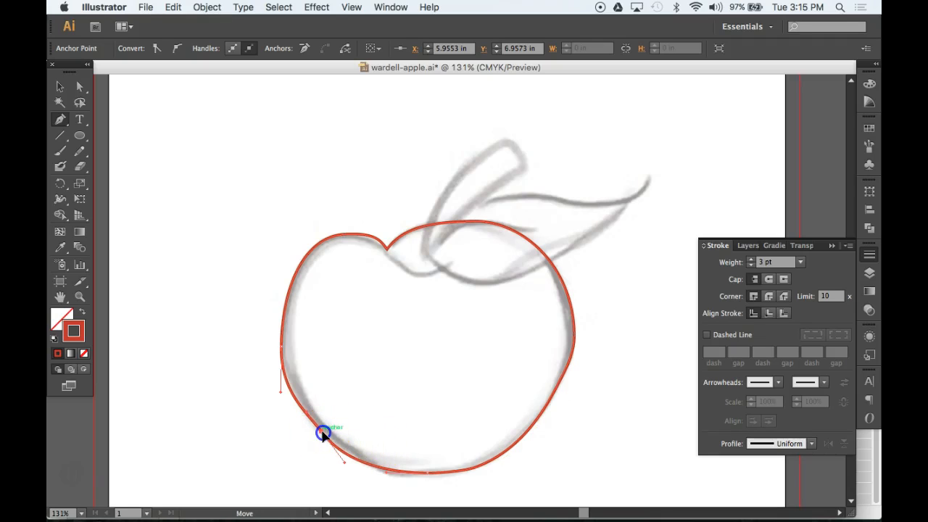
{"action": "left_click", "coordinate": [283, 341], "text": "ctrl"}
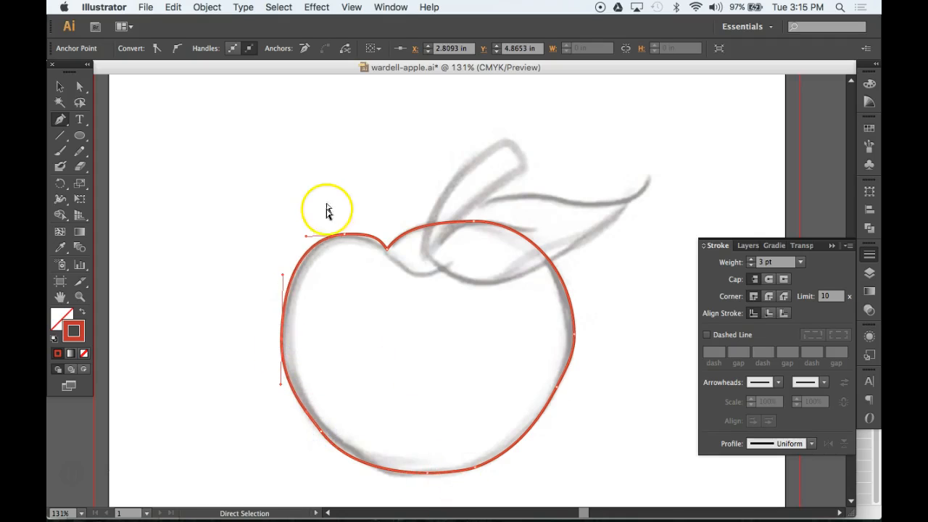
{"action": "left_click", "coordinate": [344, 237], "text": "ctrl"}
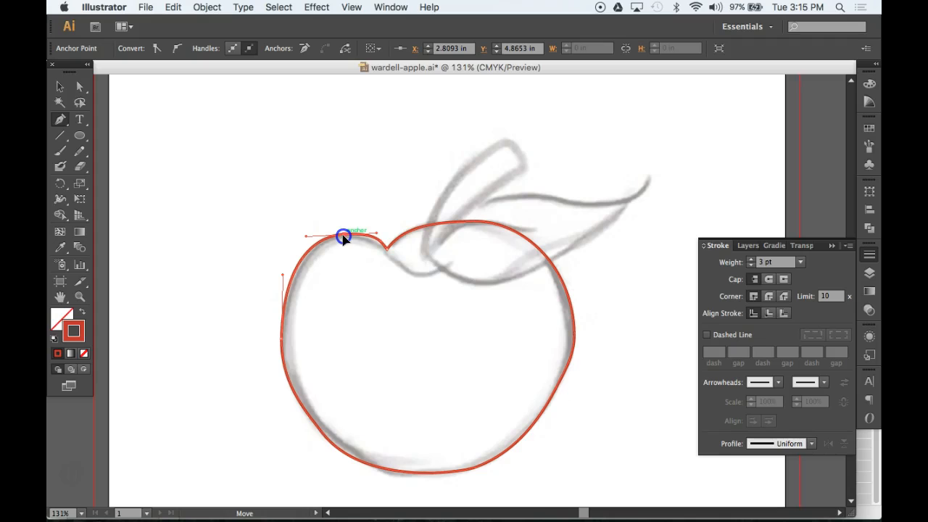
{"action": "left_click", "coordinate": [574, 333], "text": "ctrl"}
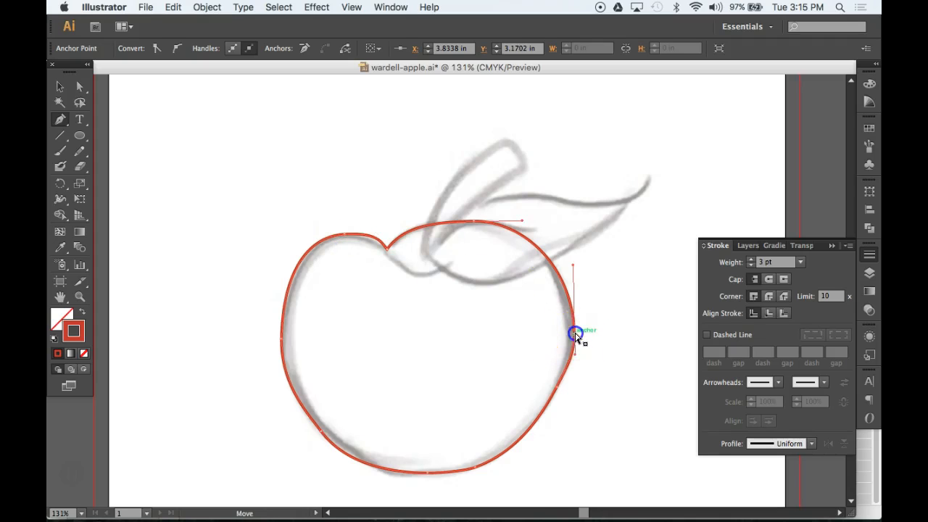
{"action": "left_click", "coordinate": [555, 392], "text": "ctrl"}
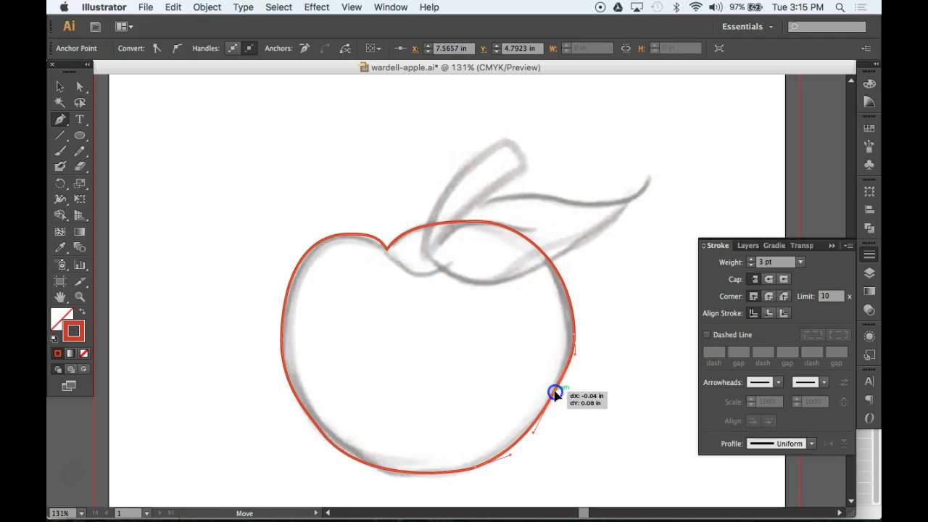
{"action": "left_click", "coordinate": [304, 440], "text": "ctrl"}
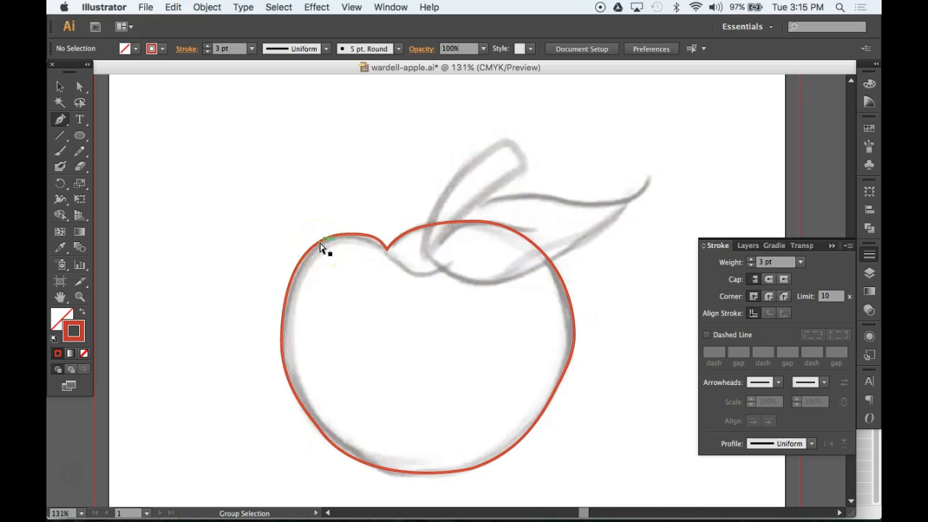
{"action": "left_click", "coordinate": [58, 87]}
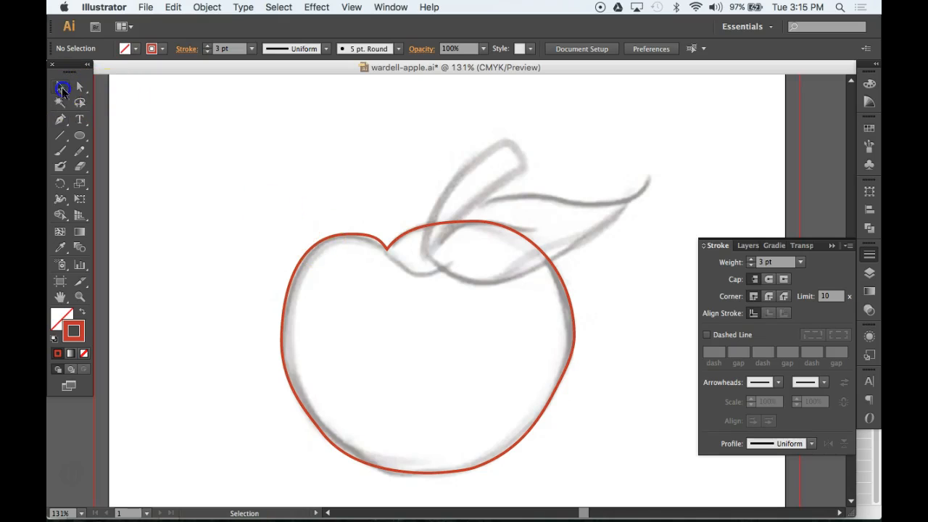
{"action": "left_click_drag", "start_coordinate": [278, 213], "coordinate": [338, 269]}
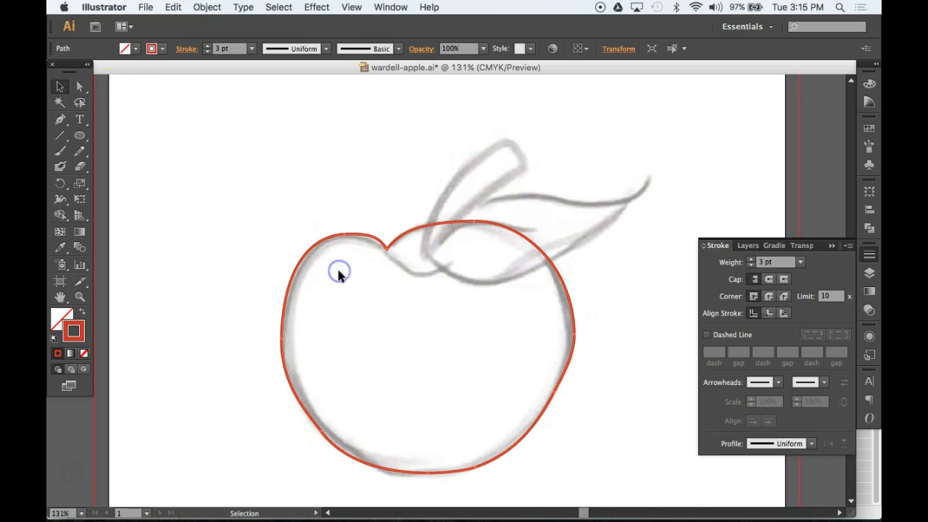
Select the apple outline with the Selection tool and collapse the Stroke panel
{"action": "left_click", "coordinate": [282, 214]}
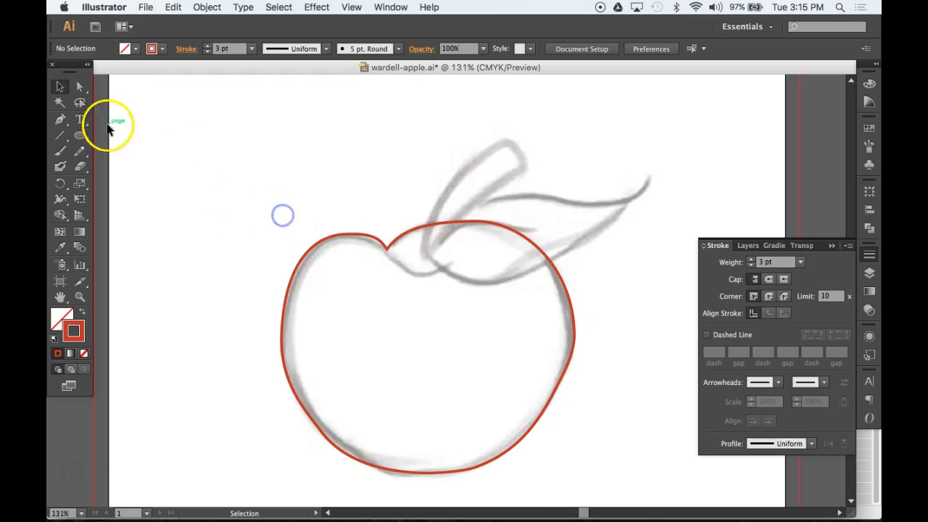
{"action": "left_click", "coordinate": [59, 89]}
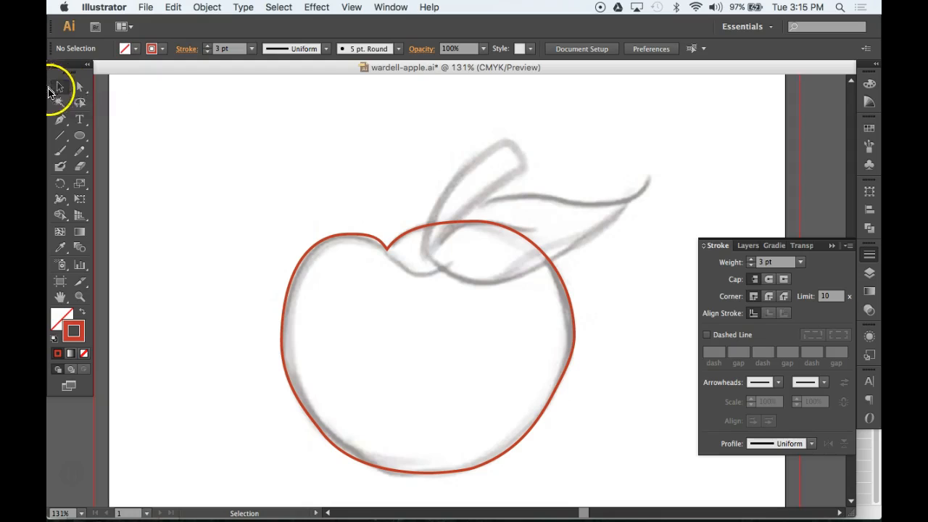
{"action": "left_click", "coordinate": [266, 262]}
{"action": "left_click", "coordinate": [300, 261]}
{"action": "left_click", "coordinate": [869, 274]}
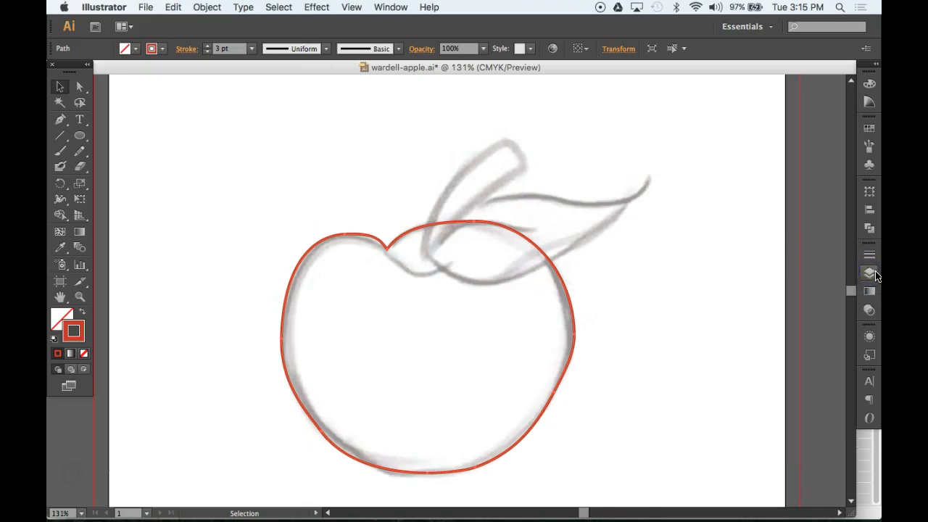
Set the trace layer's colour to Green in Layer Options
{"action": "left_click", "coordinate": [869, 273]}
{"action": "double_click", "coordinate": [820, 264]}
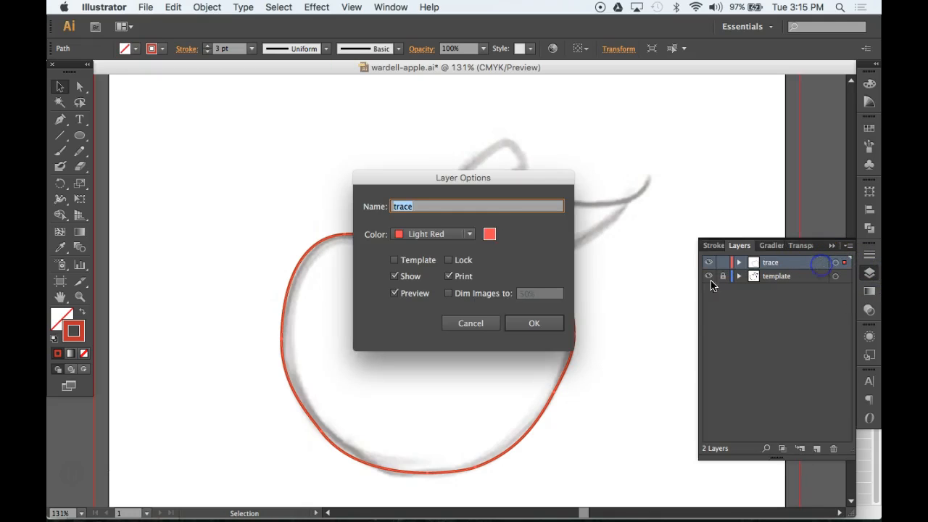
{"action": "left_click", "coordinate": [441, 234]}
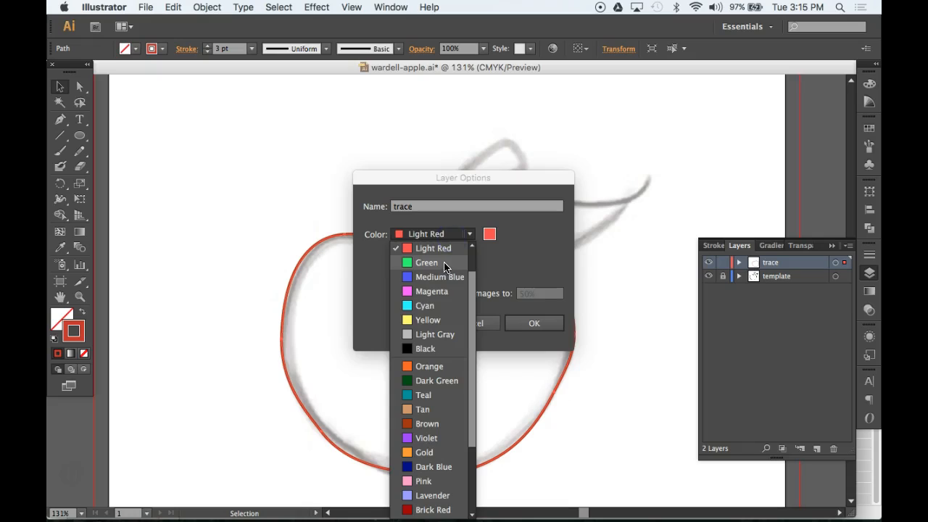
{"action": "left_click", "coordinate": [444, 265]}
{"action": "left_click", "coordinate": [528, 321]}
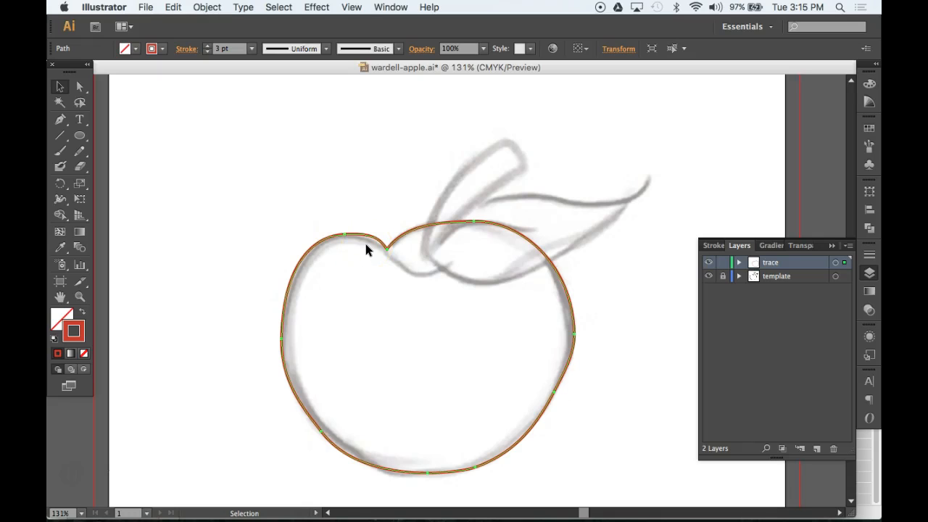
{"action": "left_click", "coordinate": [337, 216]}
{"action": "left_click", "coordinate": [364, 263]}
{"action": "left_click", "coordinate": [319, 196]}
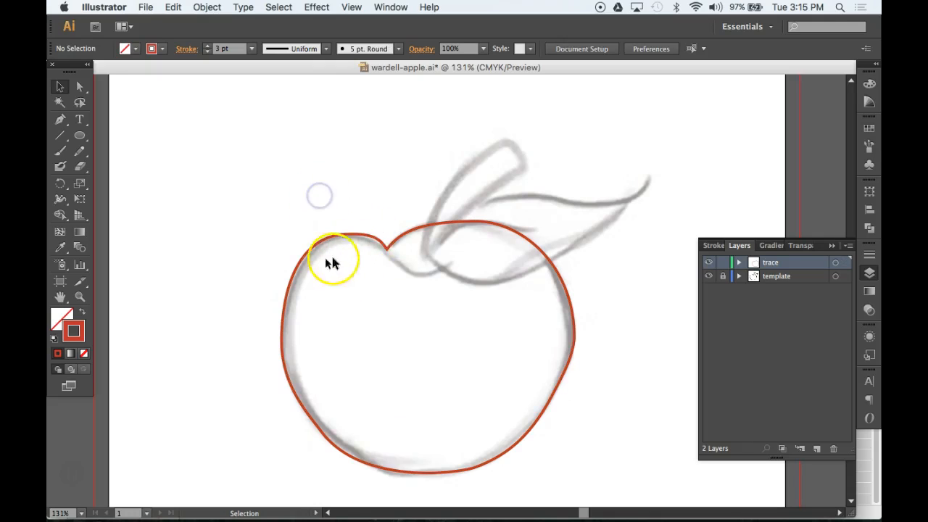
{"action": "left_click", "coordinate": [352, 235]}
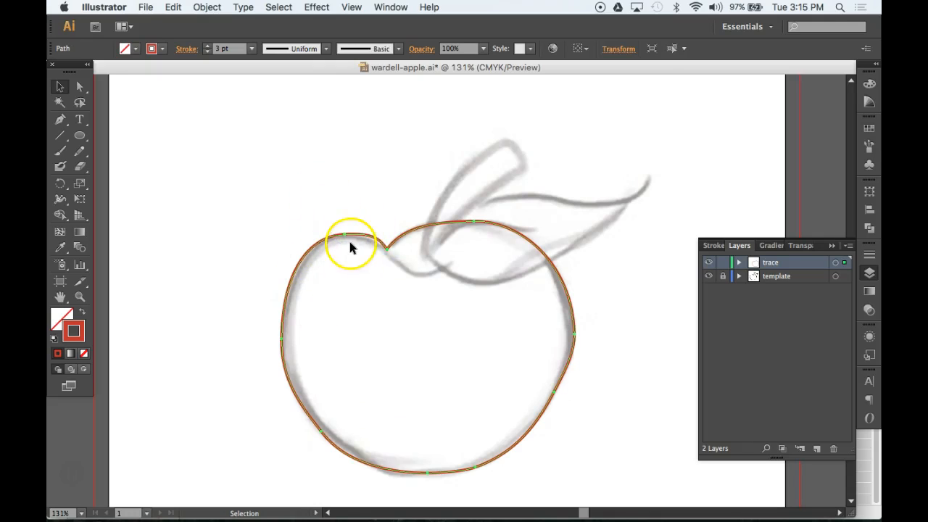
{"action": "left_click", "coordinate": [254, 261]}
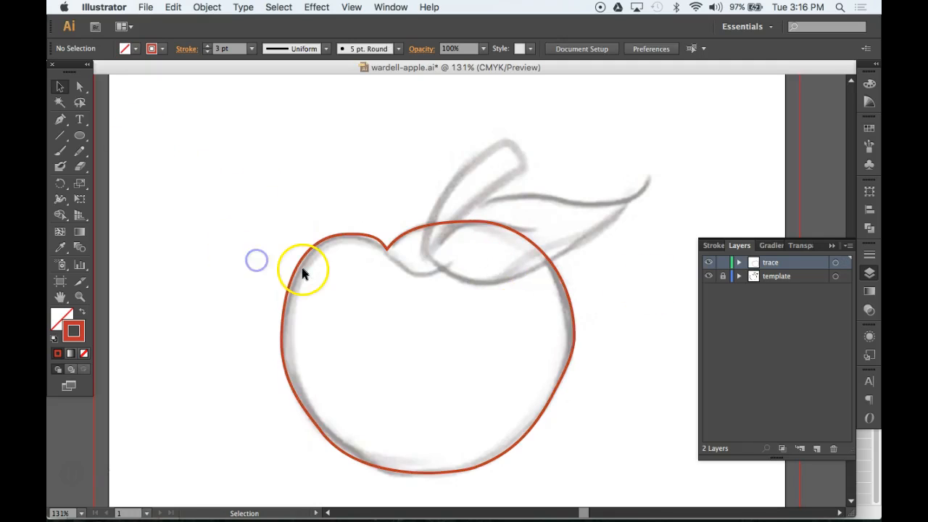
{"action": "left_click_drag", "start_coordinate": [298, 265], "coordinate": [213, 165]}
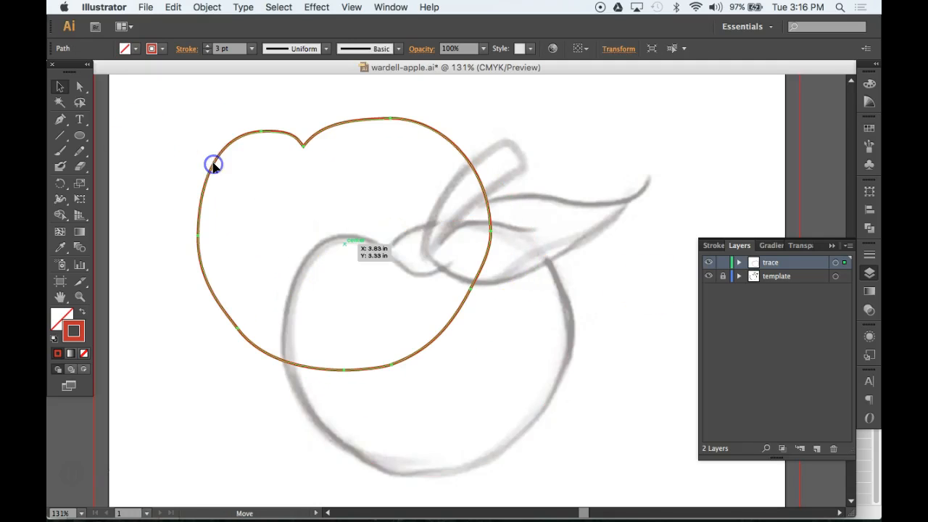
{"action": "key", "text": "super+z"}
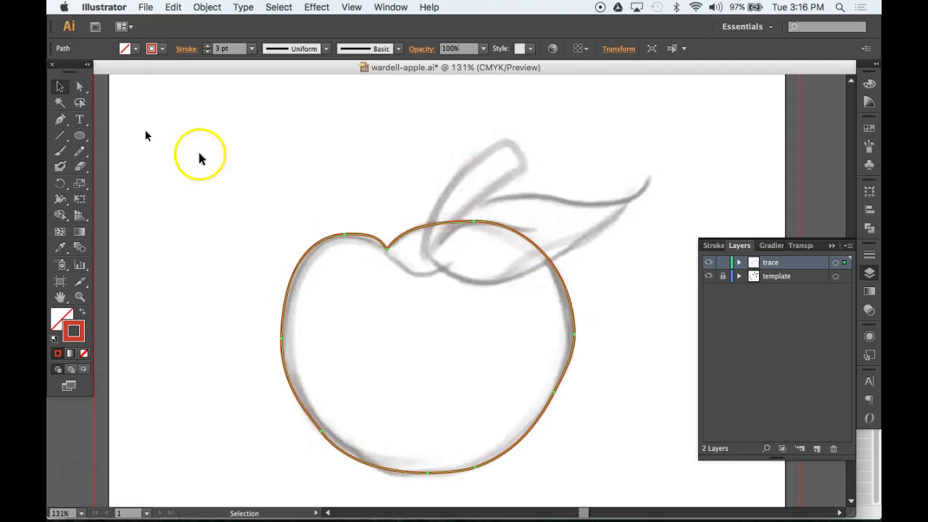
{"action": "left_click", "coordinate": [80, 88]}
{"action": "left_click", "coordinate": [248, 233]}
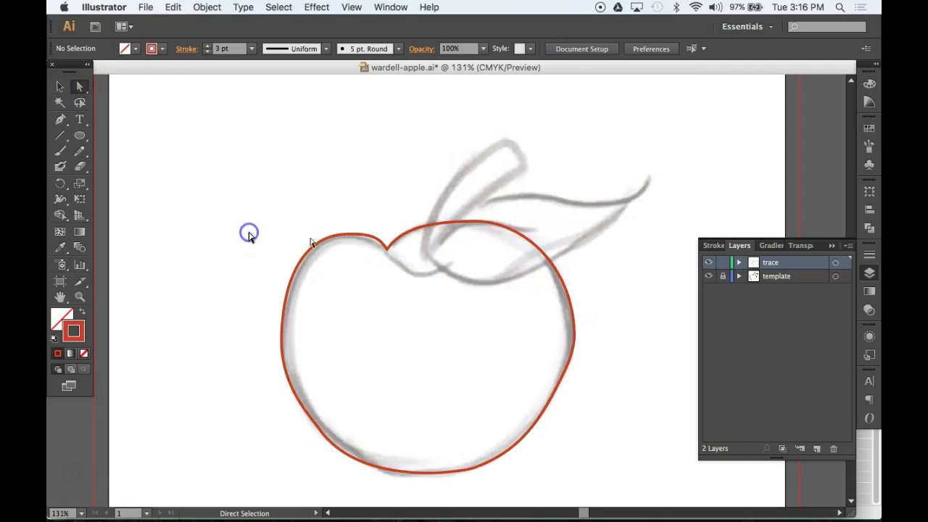
{"action": "left_click_drag", "start_coordinate": [345, 240], "coordinate": [327, 190]}
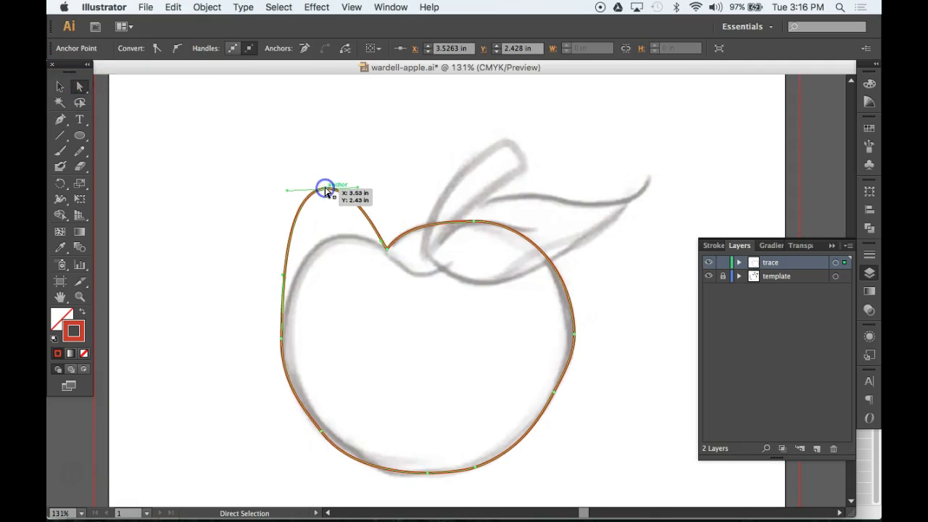
{"action": "key", "text": "super+z"}
{"action": "mouse_move", "coordinate": [306, 236]}
{"action": "left_mouse_down"}
{"action": "mouse_move", "coordinate": [317, 232]}
{"action": "mouse_move", "coordinate": [307, 238]}
{"action": "left_mouse_up"}
{"action": "left_click_drag", "start_coordinate": [320, 273], "coordinate": [282, 250]}
{"action": "key", "text": "super+z"}
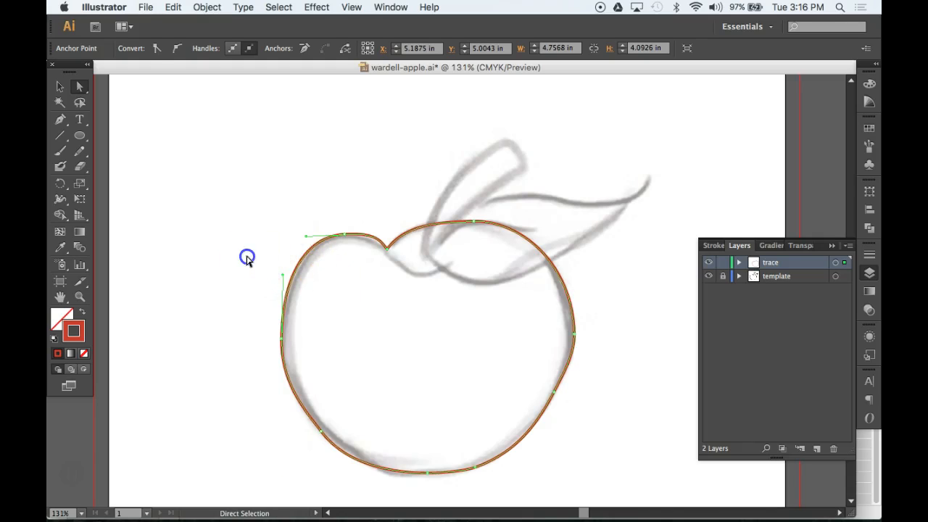
{"action": "left_click", "coordinate": [247, 257]}
{"action": "left_click", "coordinate": [58, 87]}
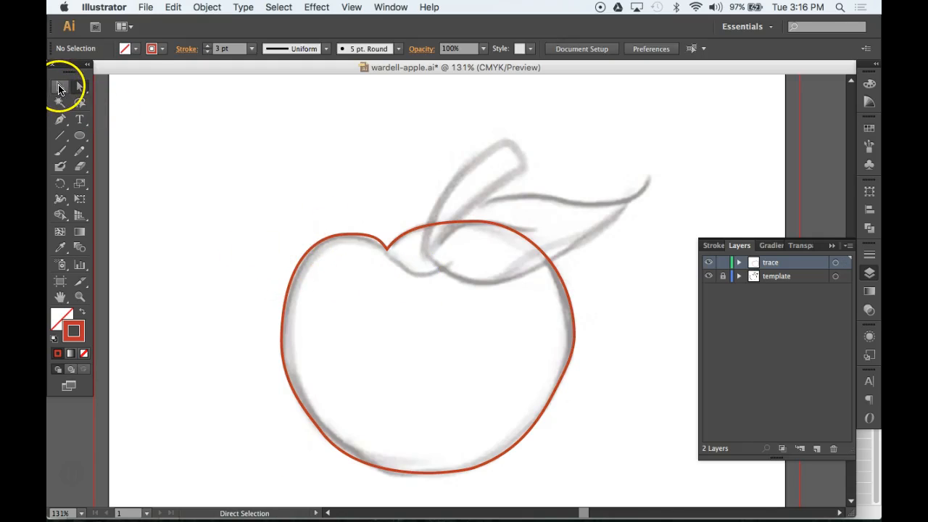
Nest a copy of the apple outline scaled to about 94% inside the original, then deselect
{"action": "left_click_drag", "start_coordinate": [270, 187], "coordinate": [335, 288]}
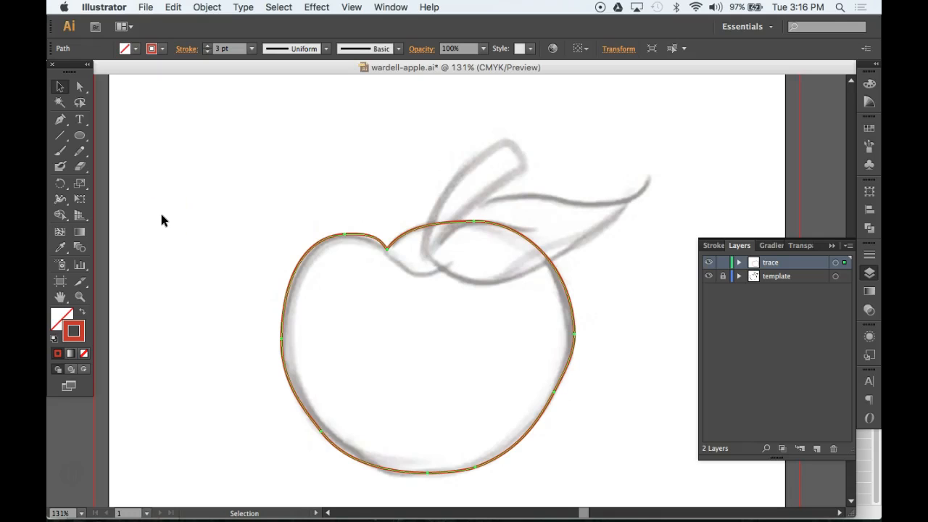
{"action": "left_click", "coordinate": [80, 185]}
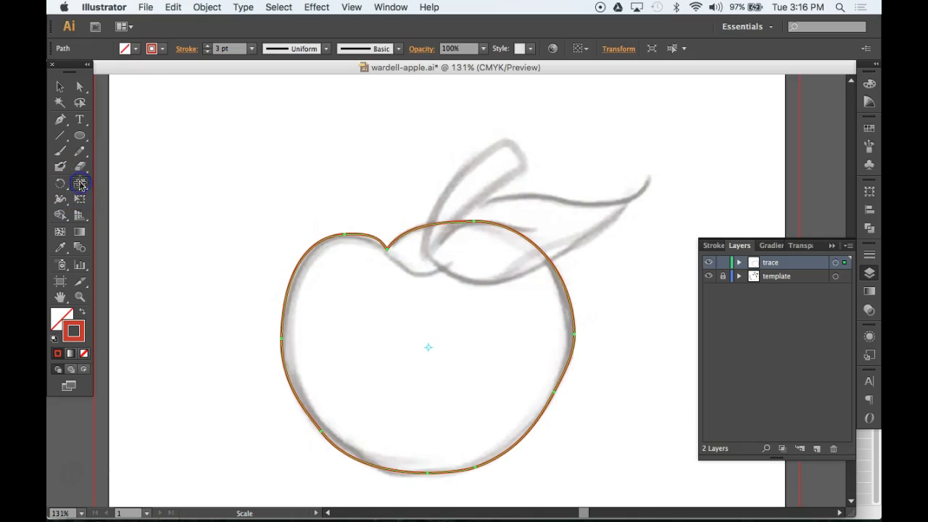
{"action": "left_click", "coordinate": [429, 338]}
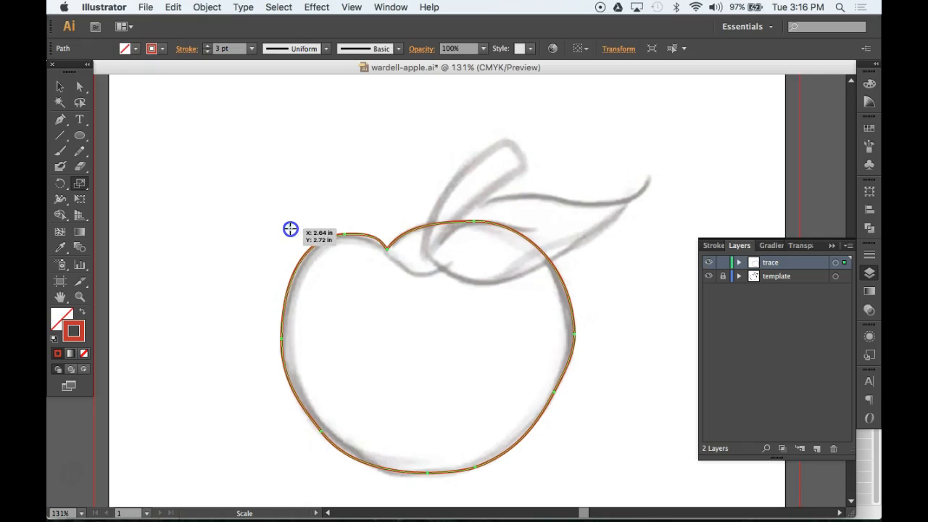
{"action": "left_click", "coordinate": [290, 230], "text": "alt"}
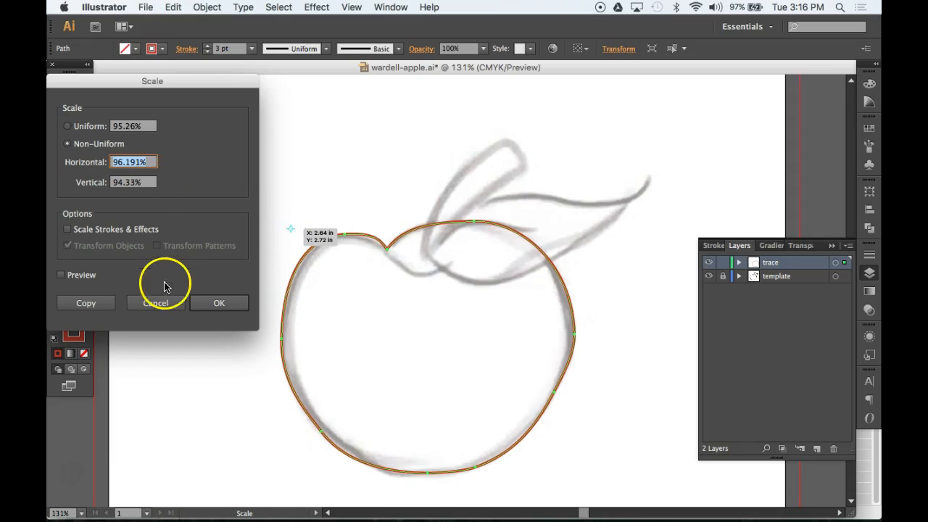
{"action": "left_click", "coordinate": [172, 303]}
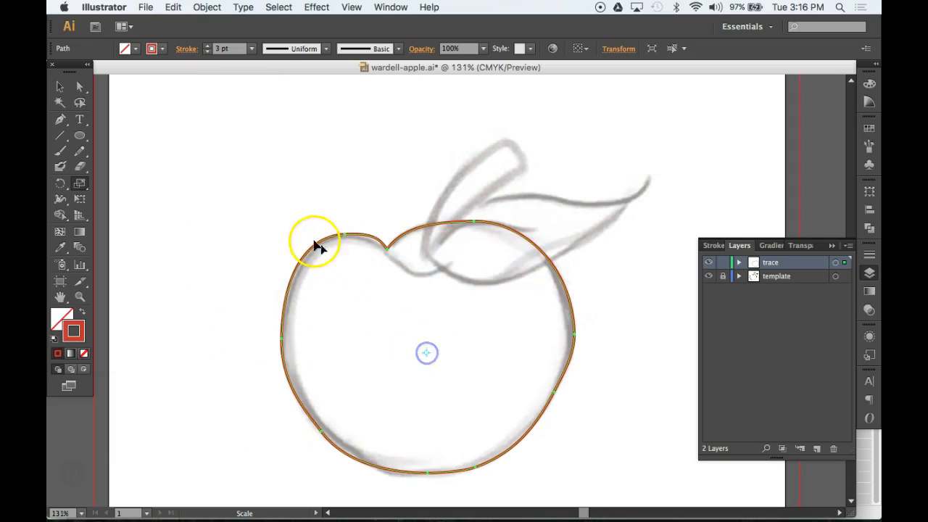
{"action": "left_click_drag", "start_coordinate": [288, 218], "coordinate": [296, 227]}
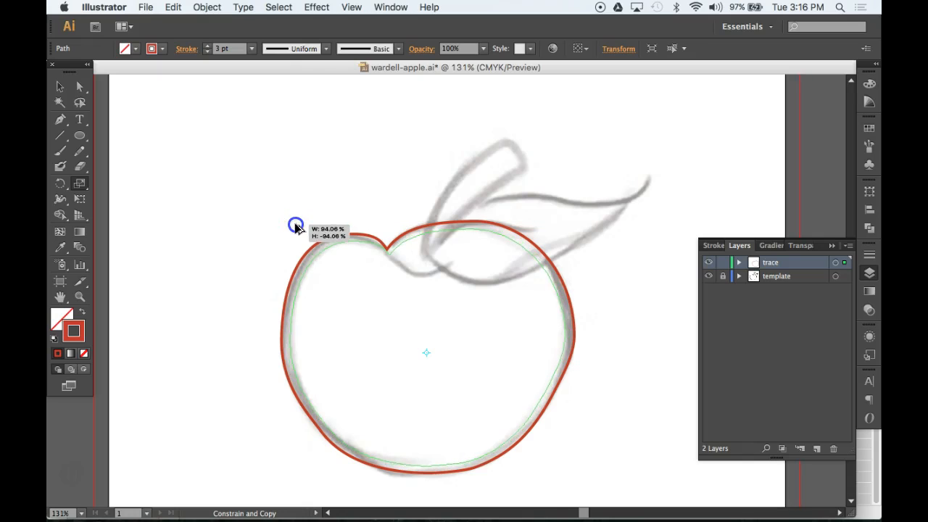
{"action": "left_click_drag", "start_coordinate": [296, 227], "coordinate": [294, 224]}
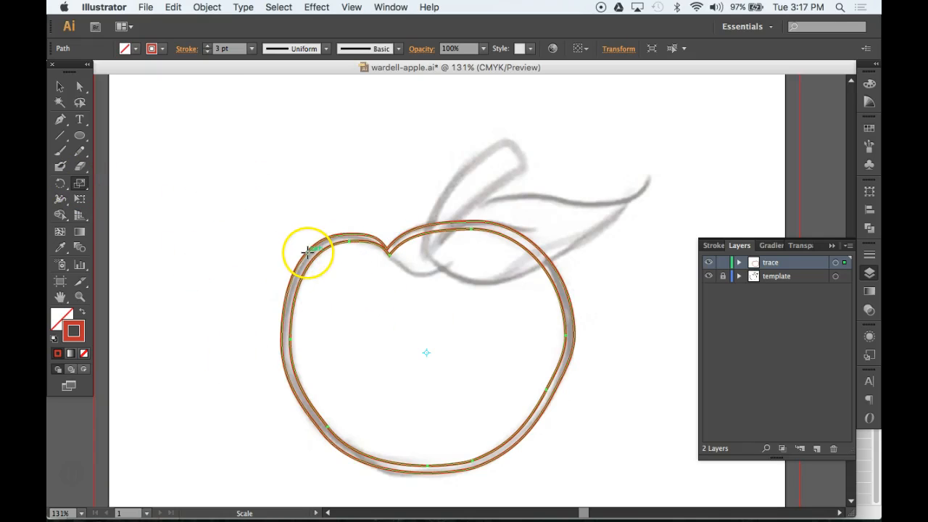
{"action": "left_click", "coordinate": [60, 87]}
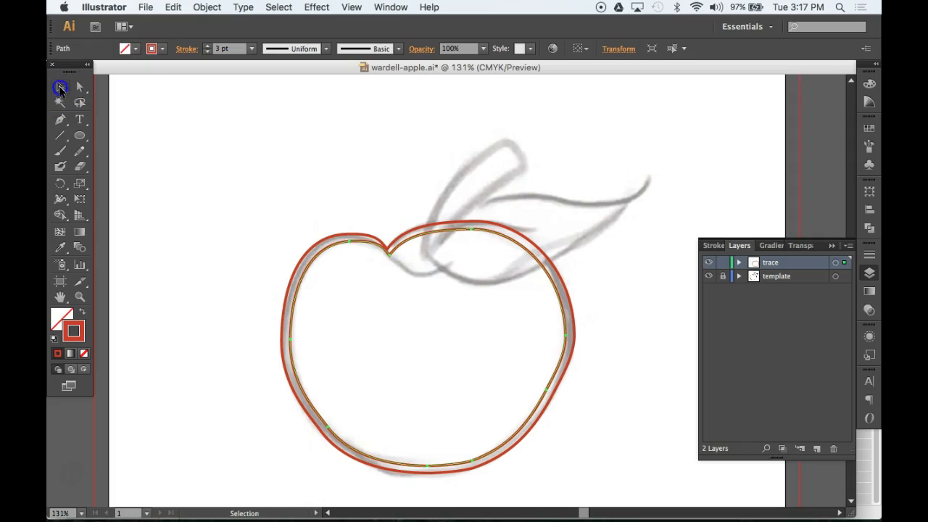
{"action": "left_click", "coordinate": [288, 217]}
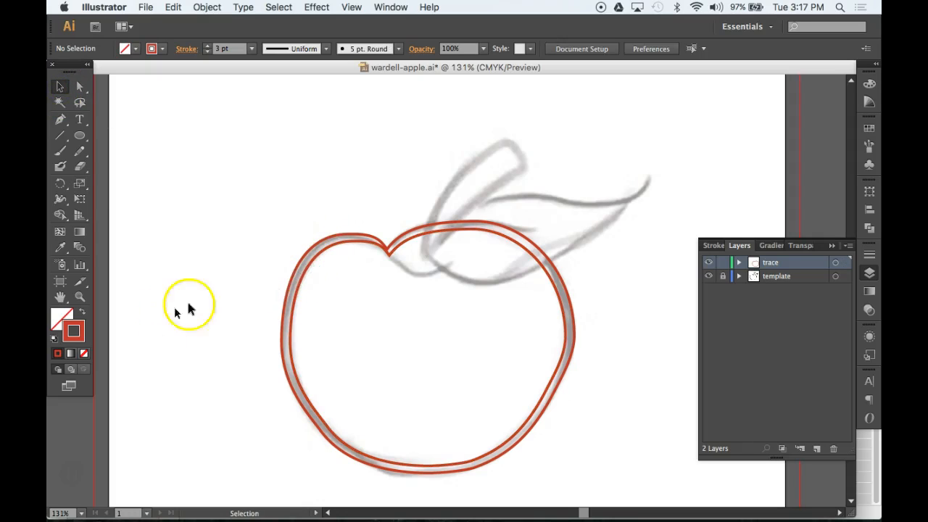
Pen-trace the stem as a closed outline, then scale a smaller copy inside it
{"action": "left_click", "coordinate": [60, 120]}
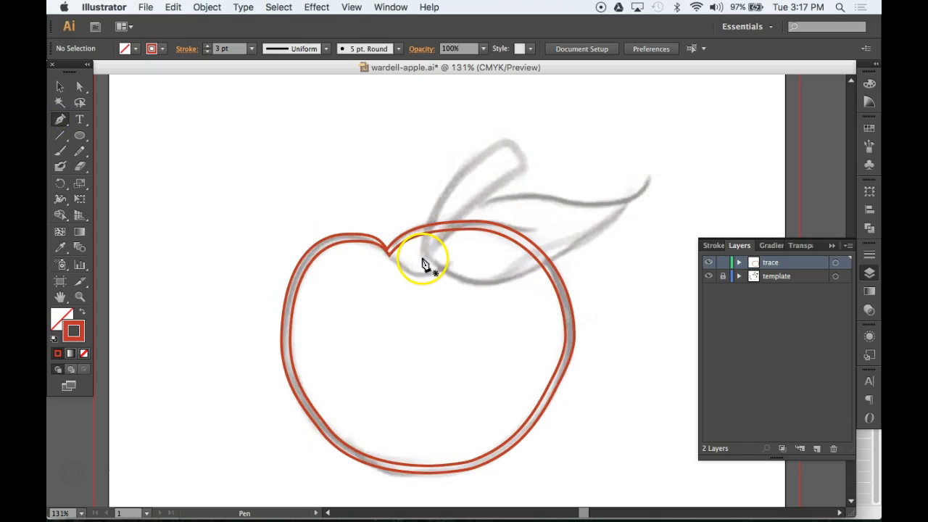
{"action": "left_click_drag", "start_coordinate": [423, 259], "coordinate": [420, 234]}
{"action": "left_click", "coordinate": [510, 138]}
{"action": "mouse_move", "coordinate": [511, 138]}
{"action": "left_mouse_down"}
{"action": "mouse_move", "coordinate": [563, 105]}
{"action": "mouse_move", "coordinate": [578, 108]}
{"action": "mouse_move", "coordinate": [536, 149]}
{"action": "left_mouse_up"}
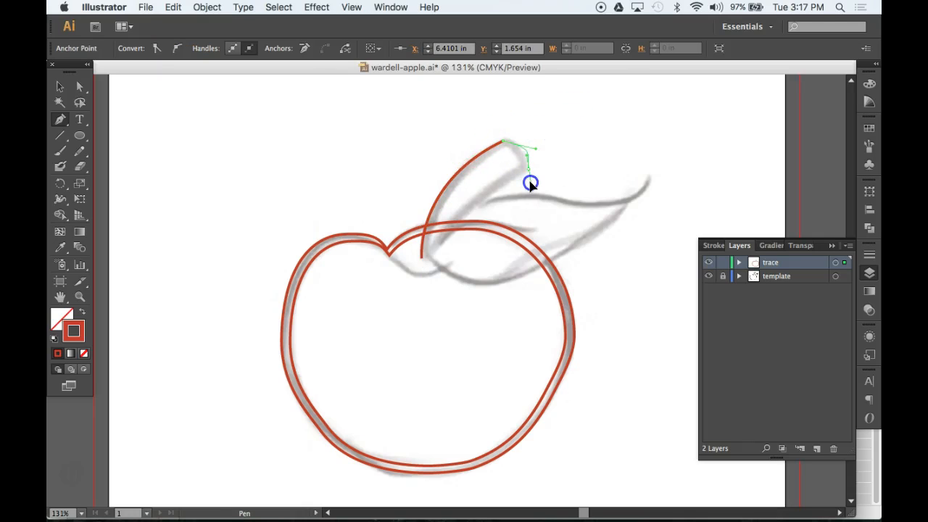
{"action": "left_click_drag", "start_coordinate": [513, 178], "coordinate": [512, 177]}
{"action": "mouse_move", "coordinate": [435, 255]}
{"action": "left_mouse_down"}
{"action": "mouse_move", "coordinate": [424, 269]}
{"action": "mouse_move", "coordinate": [437, 263]}
{"action": "mouse_move", "coordinate": [425, 259]}
{"action": "left_mouse_up"}
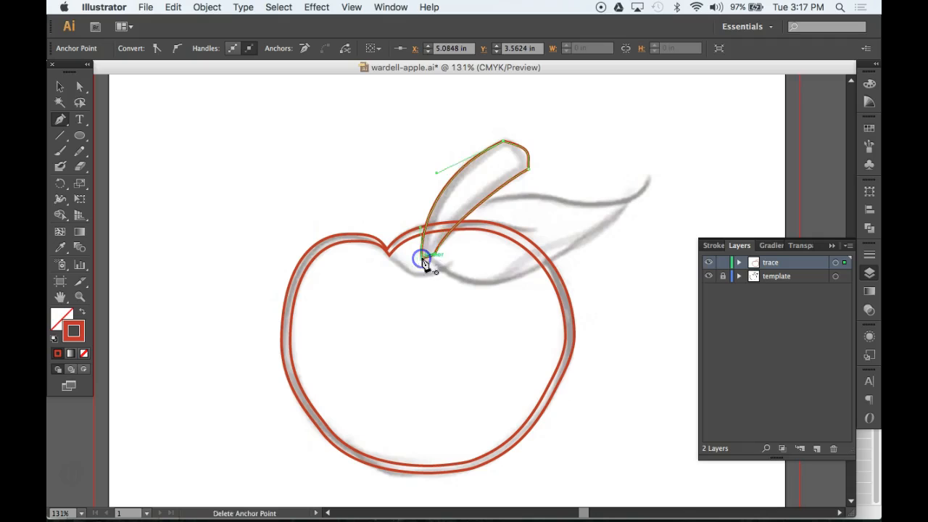
{"action": "left_click", "coordinate": [468, 178], "text": "super"}
{"action": "key", "text": "s"}
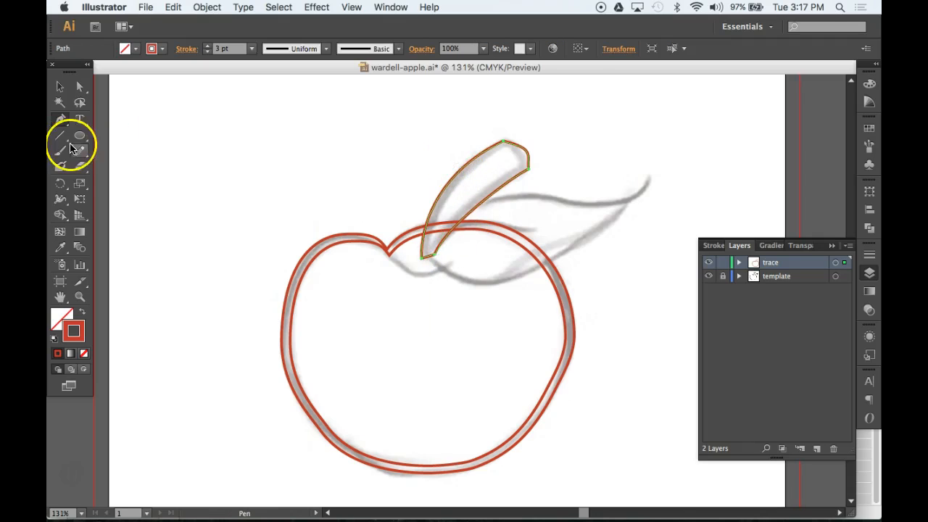
{"action": "left_click_drag", "start_coordinate": [406, 122], "coordinate": [417, 136]}
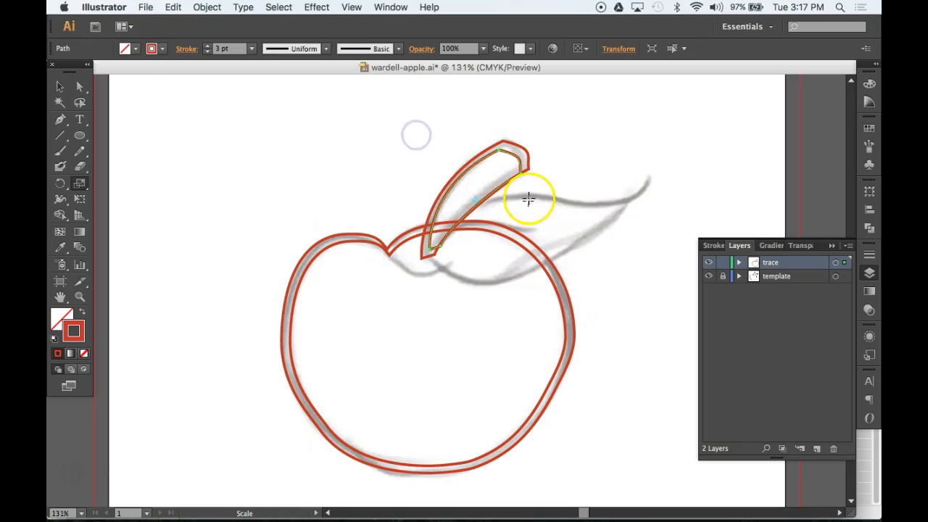
Move the inner stem's top corner and lower point so it fits inside the outer stem
{"action": "left_click", "coordinate": [528, 199], "text": "super"}
{"action": "key", "text": "a"}
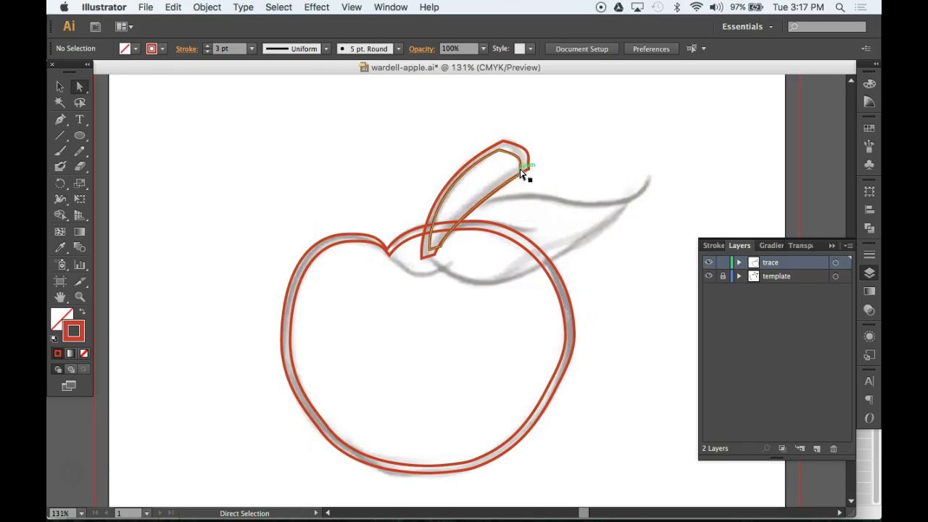
{"action": "left_click", "coordinate": [520, 170]}
{"action": "left_click_drag", "start_coordinate": [520, 172], "coordinate": [521, 169]}
{"action": "left_click_drag", "start_coordinate": [467, 232], "coordinate": [430, 246]}
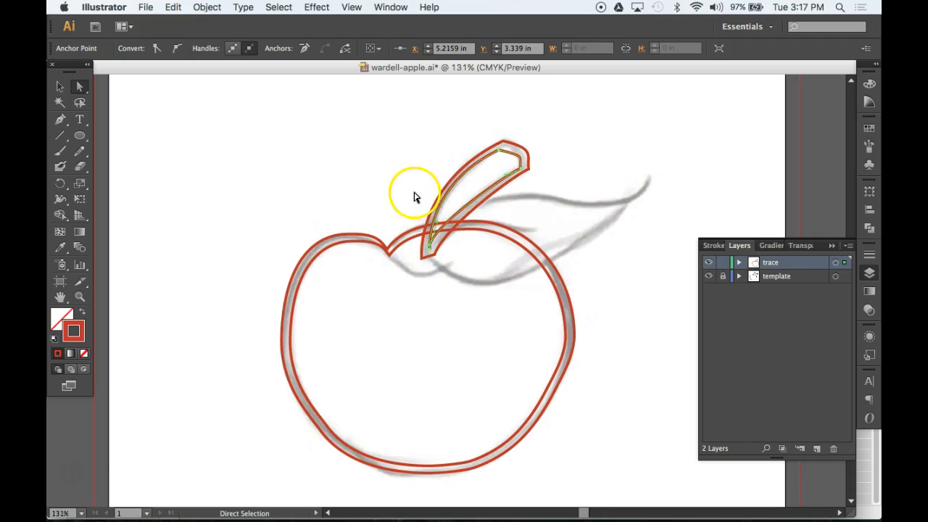
{"action": "left_click", "coordinate": [80, 89]}
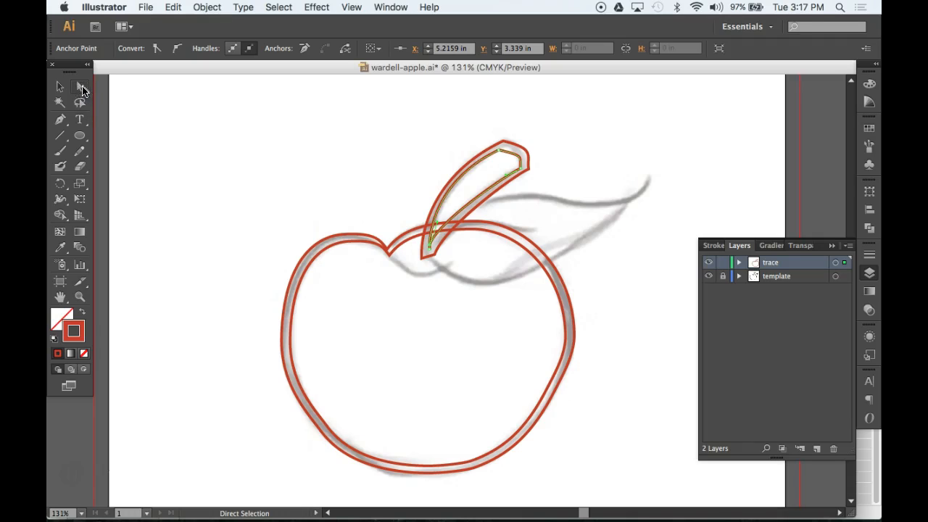
{"action": "left_click", "coordinate": [357, 199]}
{"action": "key", "text": "p"}
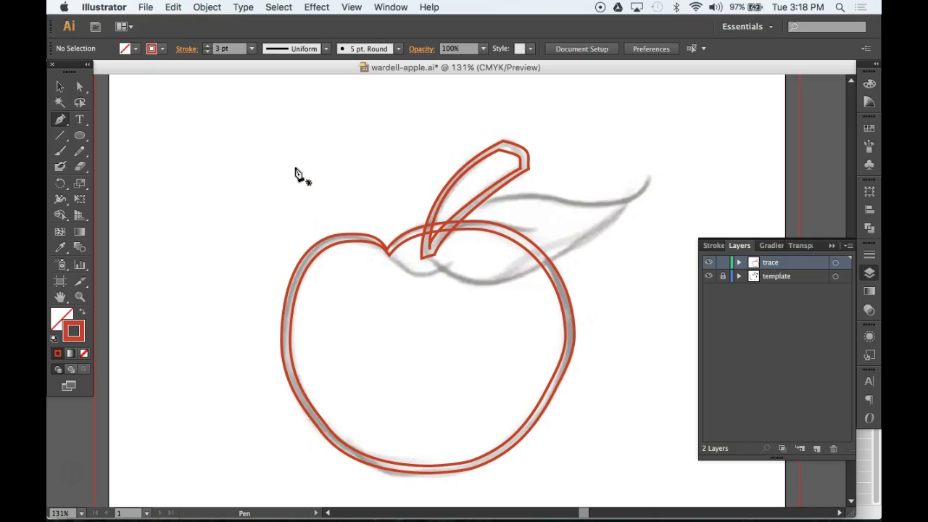
Pen-trace the leaf with curved anchors out to its tip and back, closing at the first anchor
{"action": "key", "text": "a"}
{"action": "key", "text": "p"}
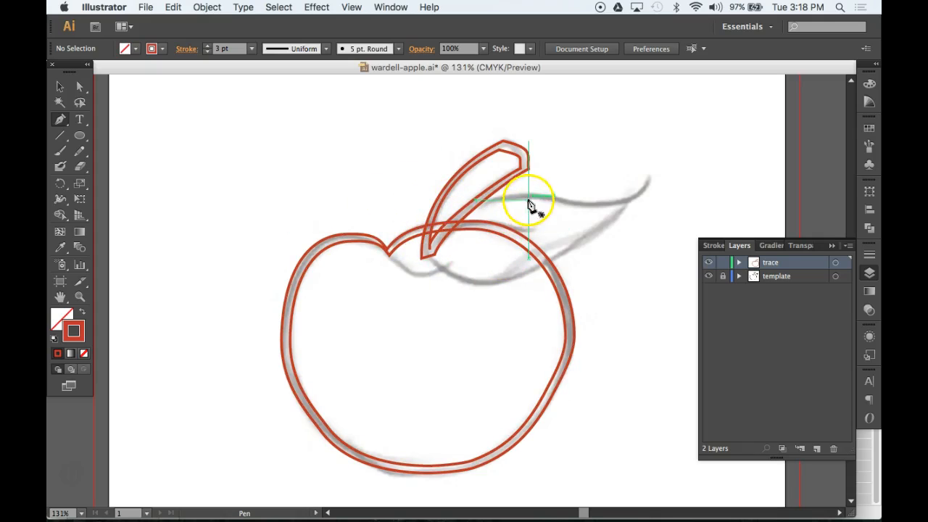
{"action": "left_click_drag", "start_coordinate": [536, 196], "coordinate": [688, 138]}
{"action": "left_click_drag", "start_coordinate": [644, 231], "coordinate": [625, 240]}
{"action": "left_click_drag", "start_coordinate": [496, 282], "coordinate": [458, 285]}
{"action": "left_click_drag", "start_coordinate": [425, 250], "coordinate": [423, 219]}
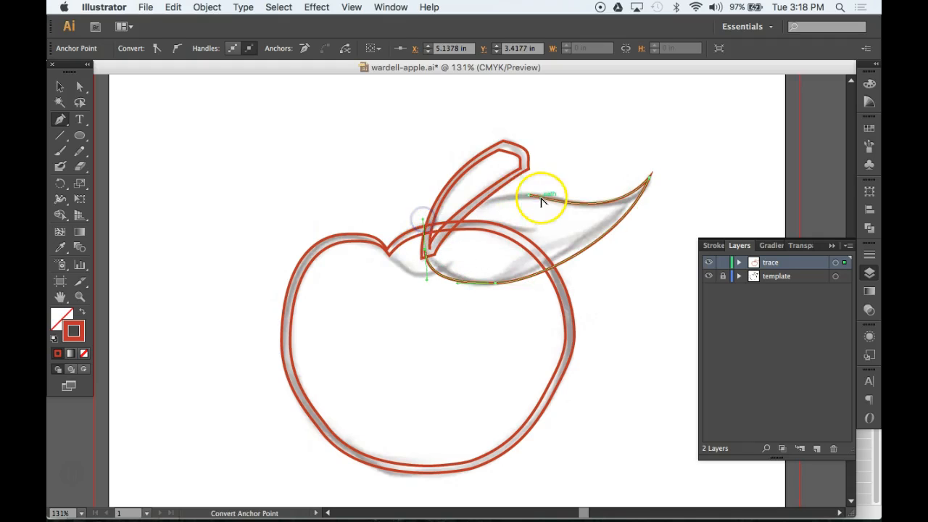
{"action": "left_click_drag", "start_coordinate": [530, 195], "coordinate": [593, 219]}
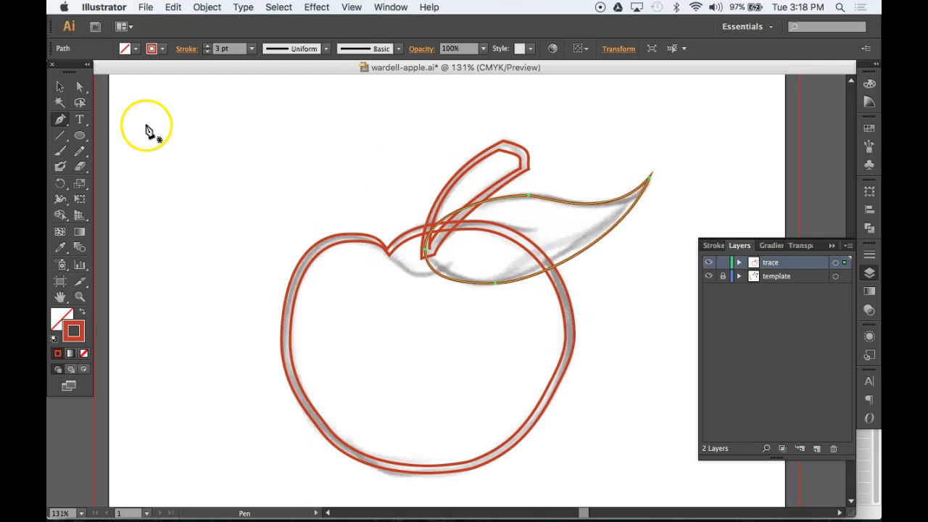
Scale a smaller copy inside the leaf outline, then select the stem outlines
{"action": "key", "text": "s"}
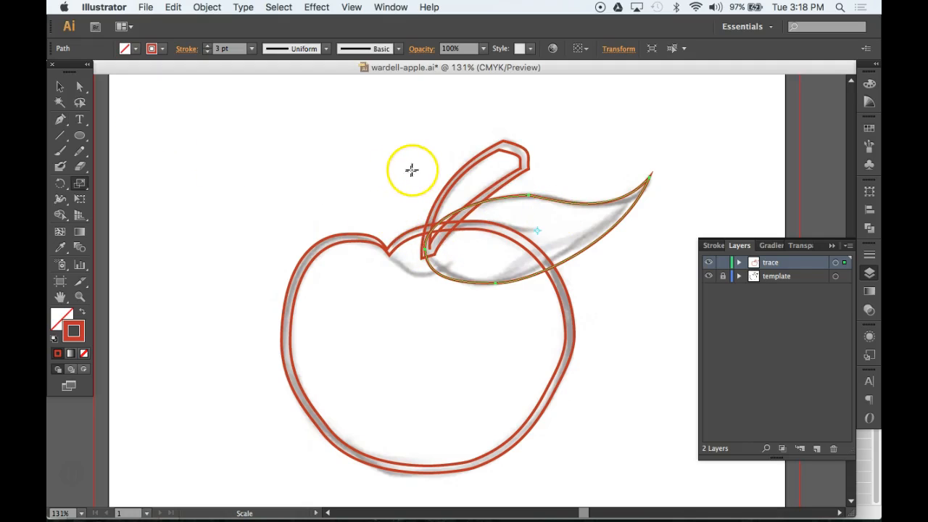
{"action": "left_click_drag", "start_coordinate": [413, 168], "coordinate": [425, 181]}
{"action": "left_click", "coordinate": [60, 88]}
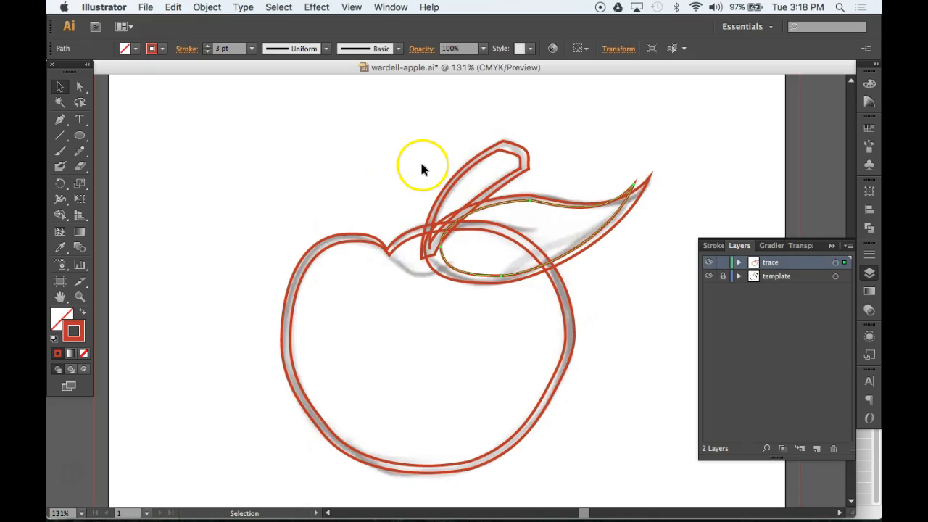
{"action": "left_click_drag", "start_coordinate": [432, 124], "coordinate": [537, 169]}
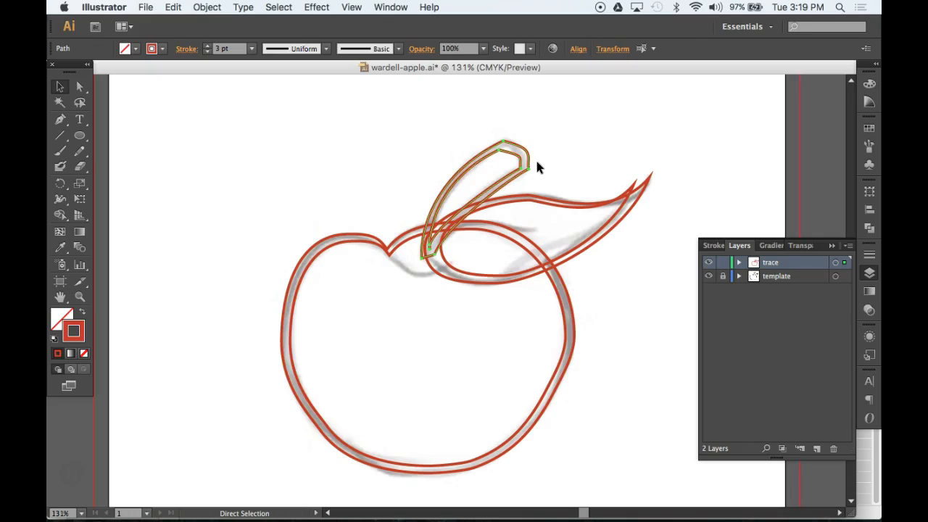
Delete the stem outlines and the apple body outline, leaving only the leaf
{"action": "key", "text": "Delete"}
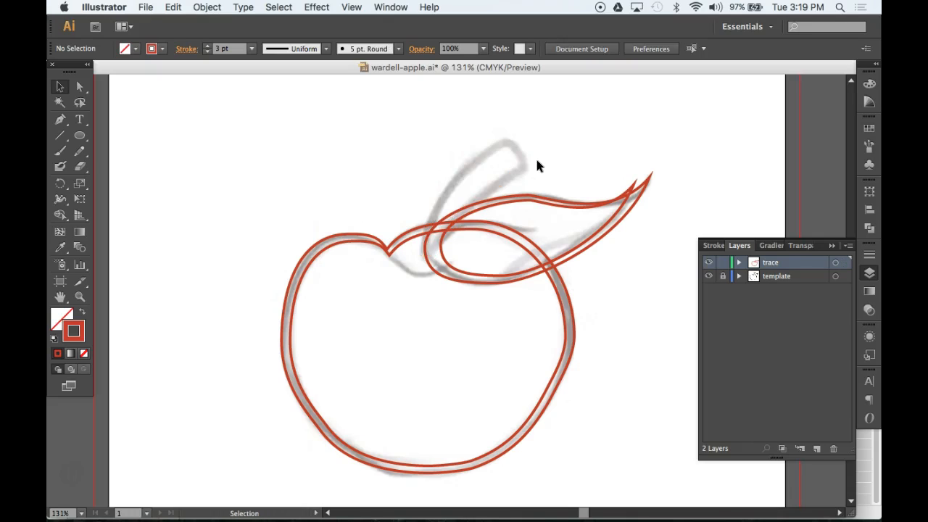
{"action": "key", "text": "a"}
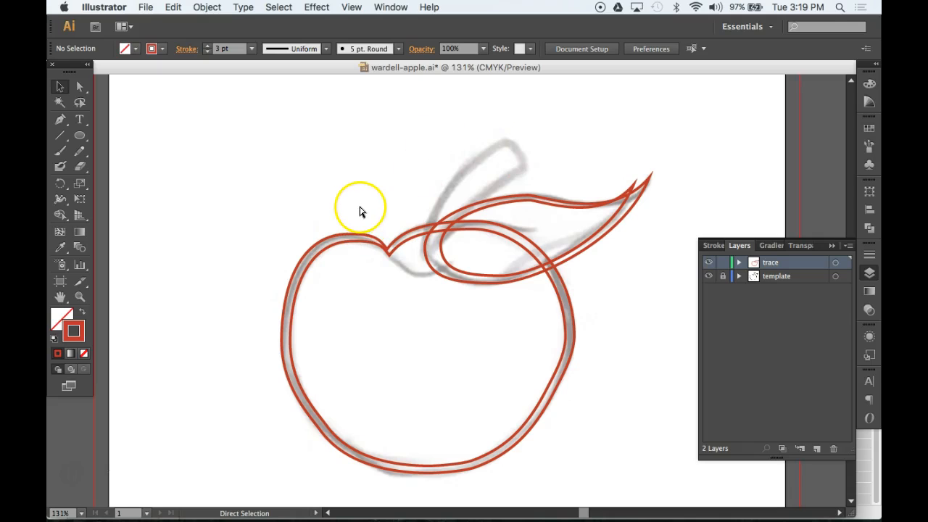
{"action": "left_click_drag", "start_coordinate": [375, 203], "coordinate": [278, 308]}
{"action": "key", "text": "v"}
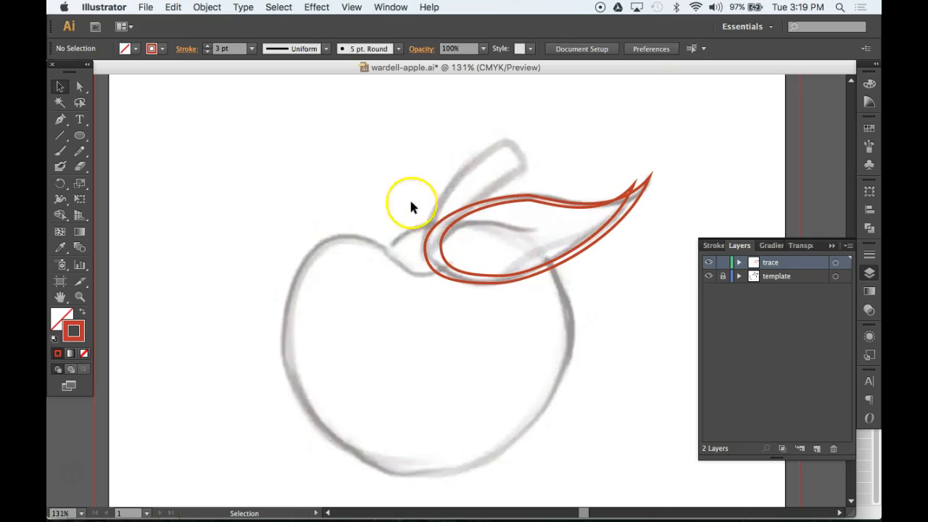
Reshape the inner leaf curve so it runs evenly just inside the outer leaf
{"action": "left_click", "coordinate": [79, 88]}
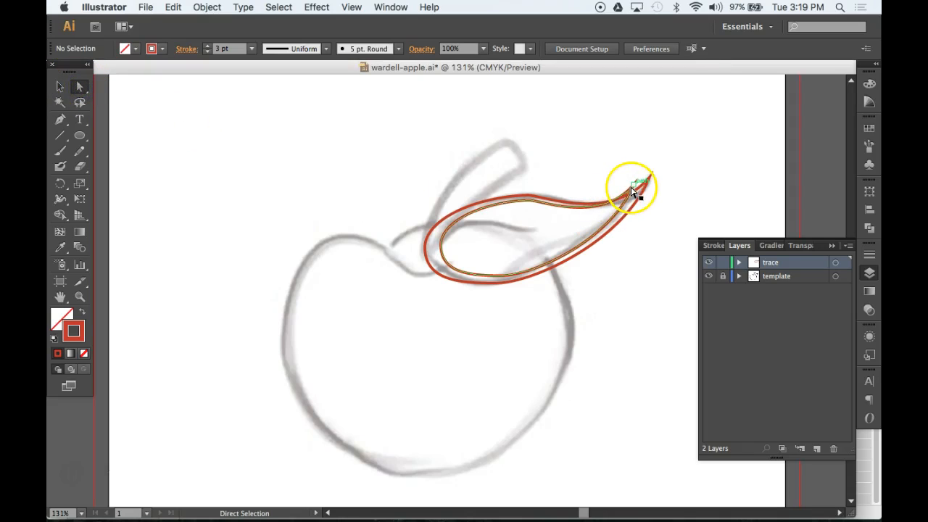
{"action": "left_click", "coordinate": [635, 187]}
{"action": "left_click_drag", "start_coordinate": [636, 187], "coordinate": [603, 234]}
{"action": "left_click", "coordinate": [530, 201]}
{"action": "mouse_move", "coordinate": [552, 204]}
{"action": "left_mouse_down"}
{"action": "mouse_move", "coordinate": [570, 190]}
{"action": "mouse_move", "coordinate": [559, 201]}
{"action": "left_mouse_up"}
{"action": "left_click", "coordinate": [628, 207]}
{"action": "left_click", "coordinate": [626, 202]}
{"action": "left_click_drag", "start_coordinate": [593, 243], "coordinate": [587, 219]}
{"action": "mouse_move", "coordinate": [532, 209]}
{"action": "left_mouse_down"}
{"action": "mouse_move", "coordinate": [541, 207]}
{"action": "mouse_move", "coordinate": [524, 204]}
{"action": "left_mouse_up"}
{"action": "left_click_drag", "start_coordinate": [442, 248], "coordinate": [431, 253]}
{"action": "left_click", "coordinate": [375, 218]}
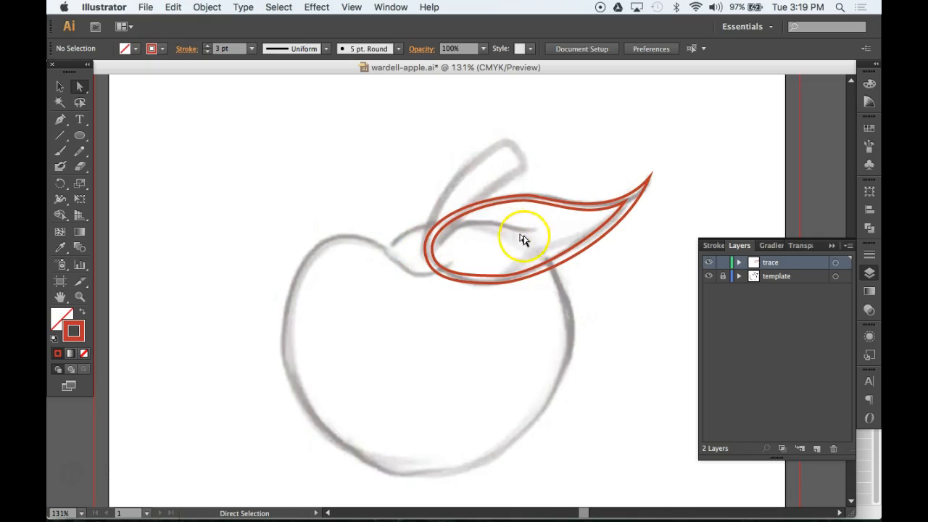
Draw the leaf vein with the Pen tool and close it on its start anchor
{"action": "left_click", "coordinate": [60, 119]}
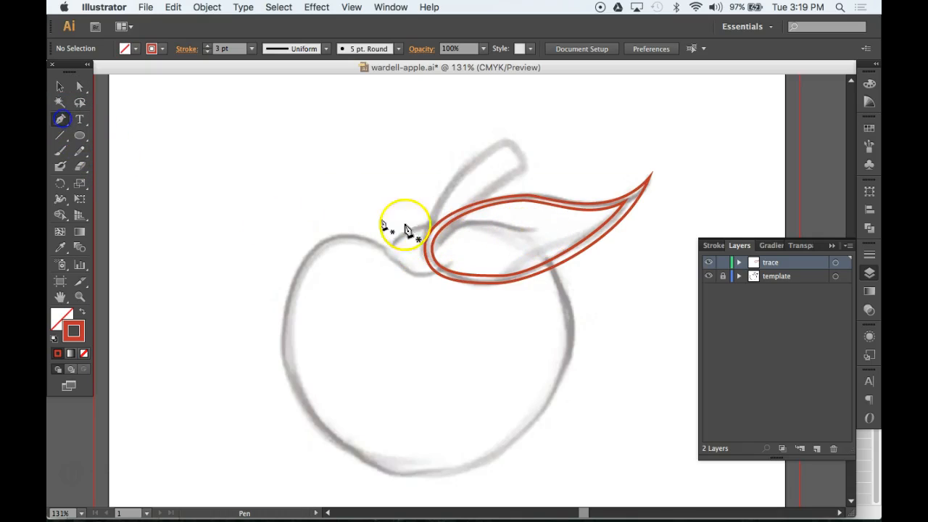
{"action": "left_click_drag", "start_coordinate": [446, 232], "coordinate": [573, 208]}
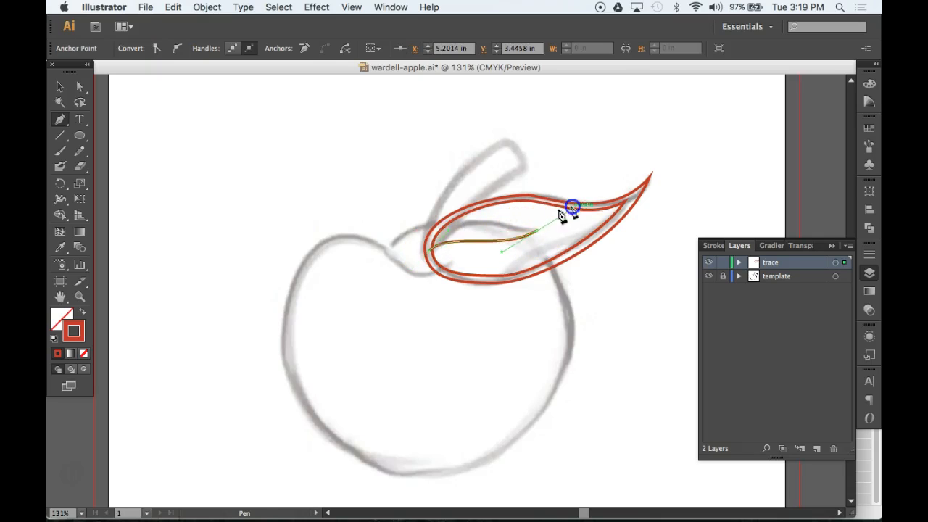
{"action": "left_click", "coordinate": [450, 233], "text": "super"}
{"action": "left_click_drag", "start_coordinate": [449, 233], "coordinate": [482, 196]}
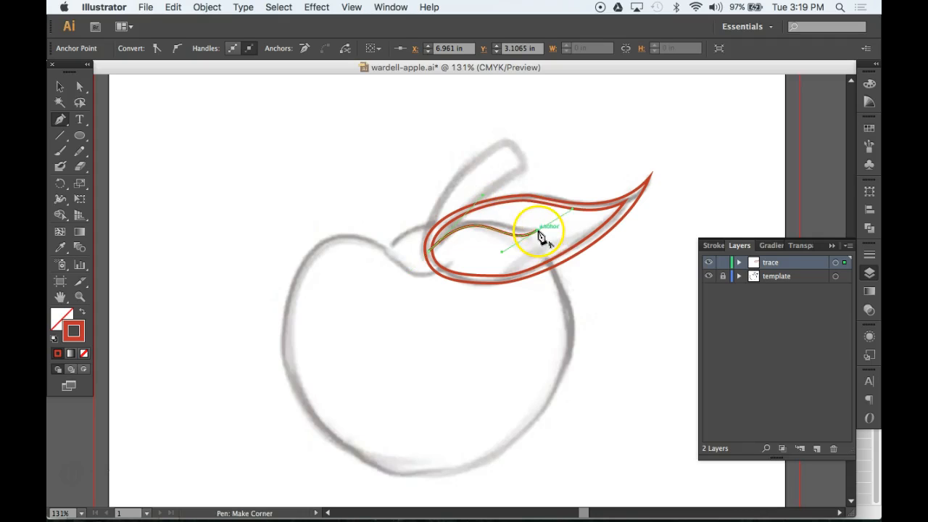
{"action": "left_click", "coordinate": [512, 228]}
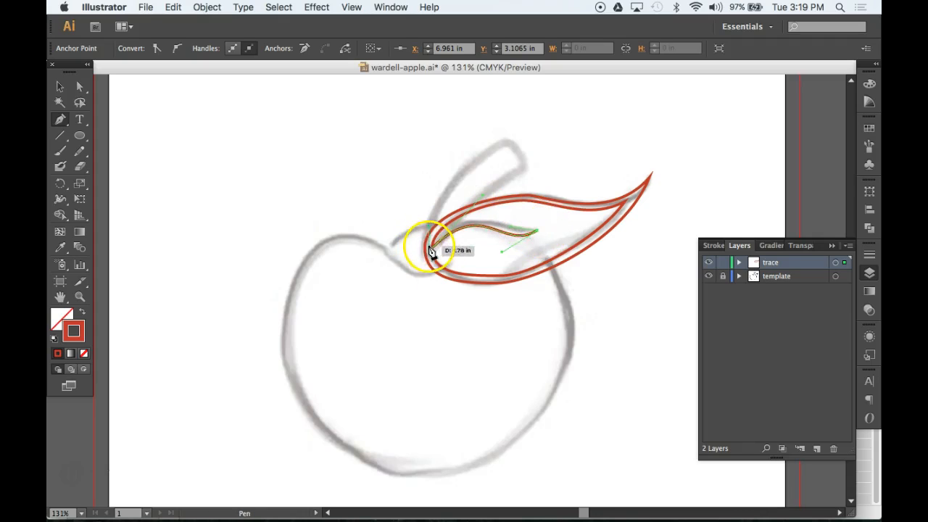
{"action": "left_click", "coordinate": [436, 244]}
Trace a narrow closed curve along the apple's top dip from the left shoulder to the leaf base
{"action": "left_click", "coordinate": [417, 250]}
{"action": "left_click_drag", "start_coordinate": [376, 273], "coordinate": [377, 273]}
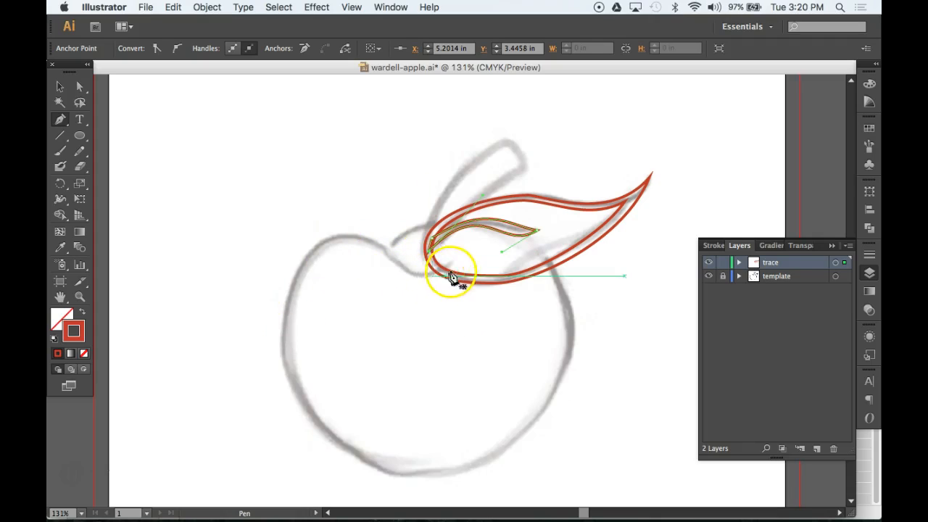
{"action": "left_click", "coordinate": [369, 244]}
{"action": "mouse_move", "coordinate": [445, 277]}
{"action": "left_mouse_down"}
{"action": "mouse_move", "coordinate": [454, 264]}
{"action": "mouse_move", "coordinate": [425, 271]}
{"action": "mouse_move", "coordinate": [446, 270]}
{"action": "left_mouse_up"}
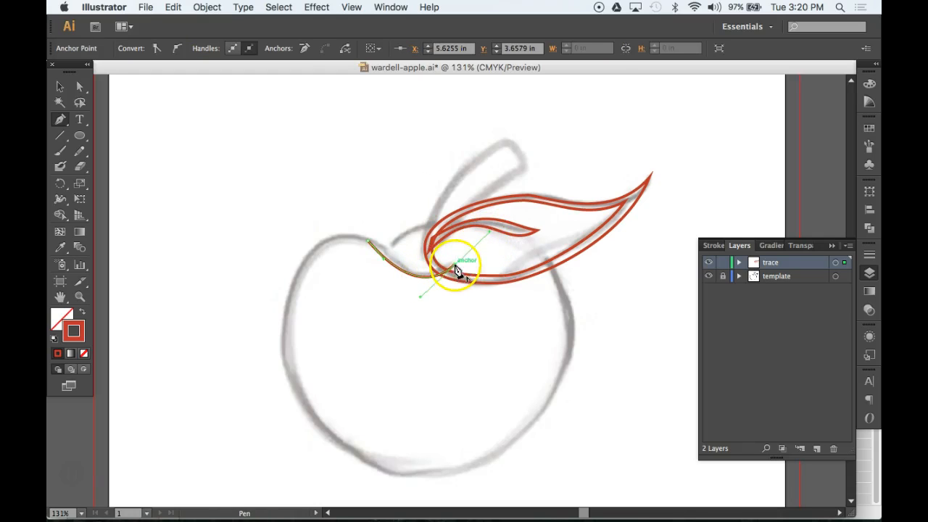
{"action": "left_click", "coordinate": [425, 272]}
{"action": "left_click_drag", "start_coordinate": [406, 276], "coordinate": [404, 275]}
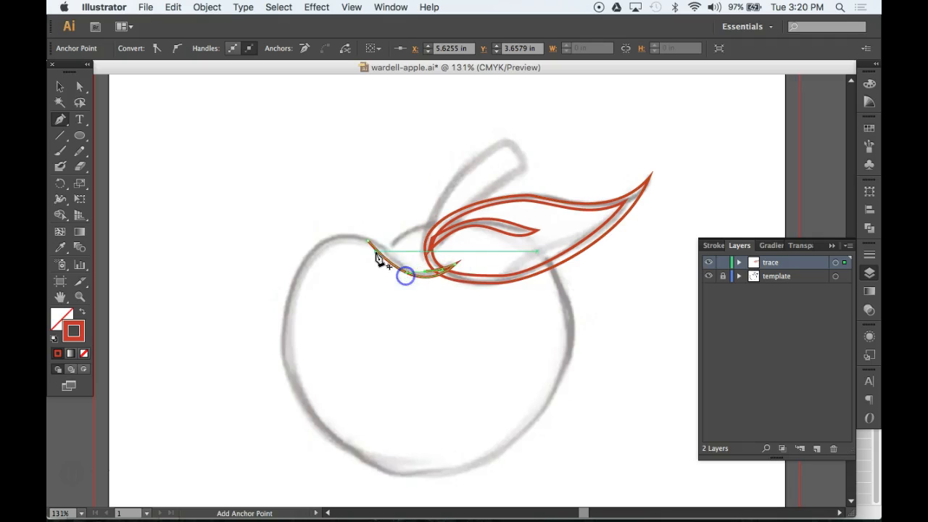
{"action": "left_click_drag", "start_coordinate": [380, 247], "coordinate": [375, 239]}
{"action": "left_click", "coordinate": [290, 227], "text": "super"}
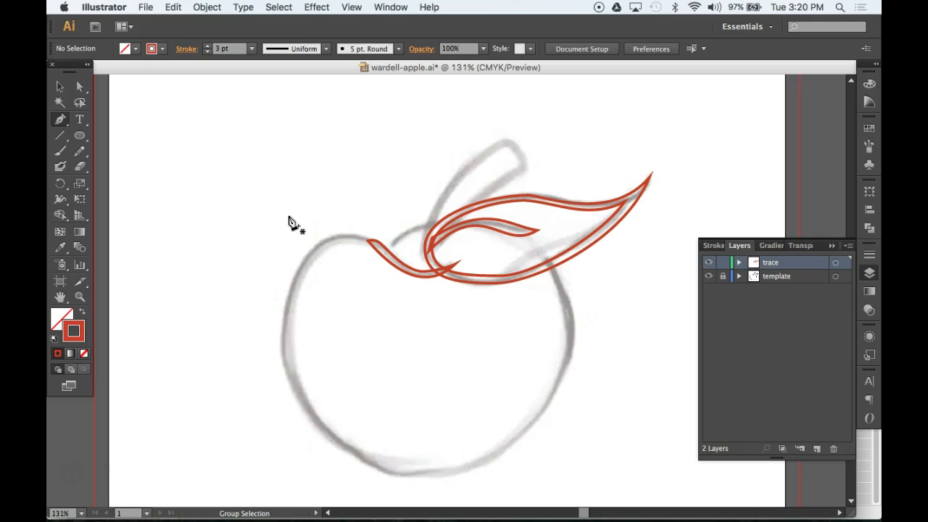
Reveal the hidden apple body and stem outlines, then re-hide the coloured practice circles
{"action": "key", "text": "super+alt+3"}
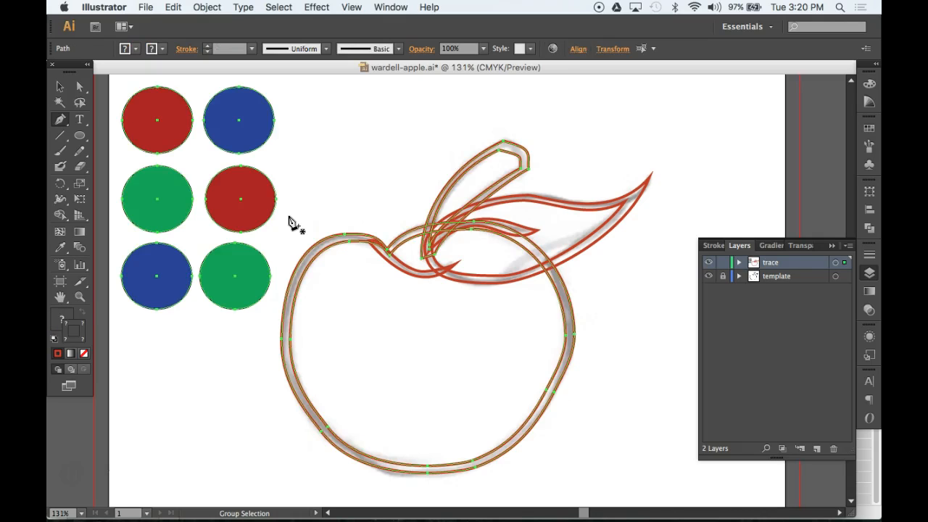
{"action": "left_click_drag", "start_coordinate": [306, 107], "coordinate": [137, 269]}
{"action": "left_click_drag", "start_coordinate": [160, 366], "coordinate": [232, 118]}
{"action": "key", "text": "super+3"}
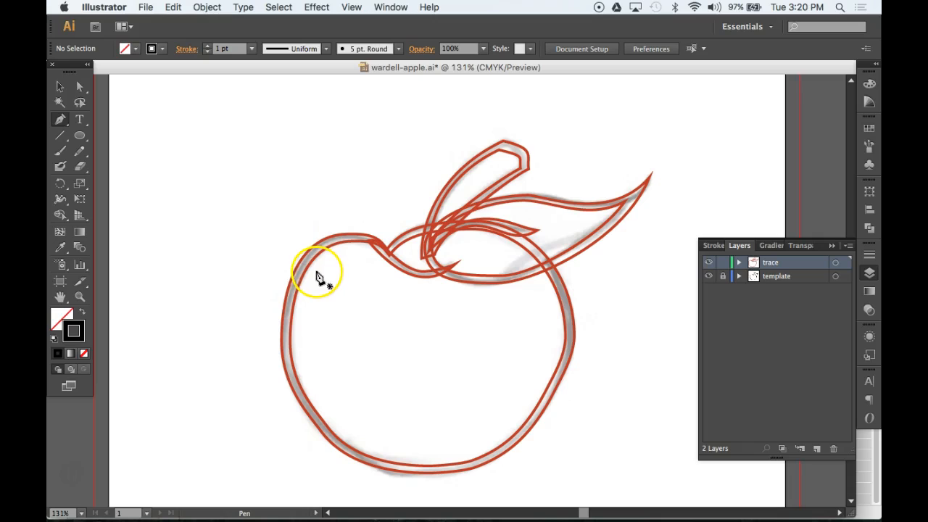
{"action": "left_click", "coordinate": [60, 88]}
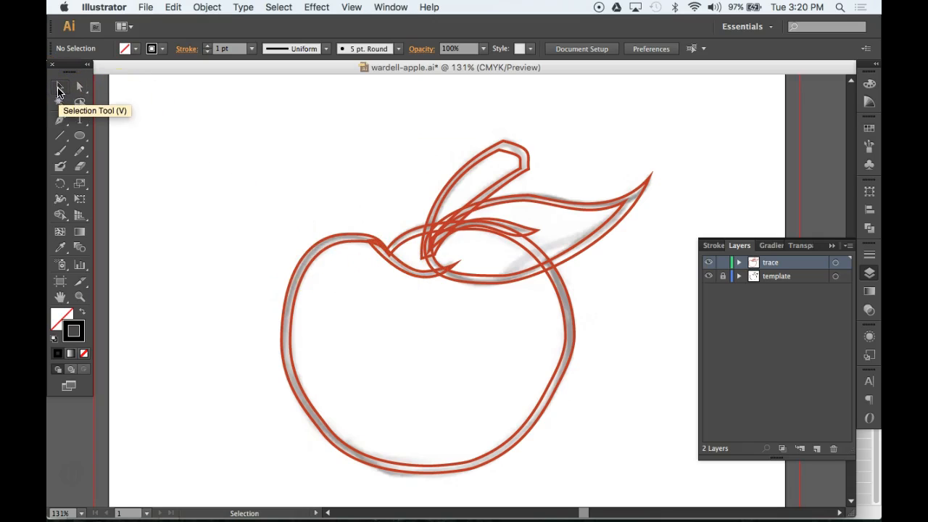
Fill the apple body path solid black from the Color panel, then give the stem a white fill
{"action": "left_click", "coordinate": [330, 248]}
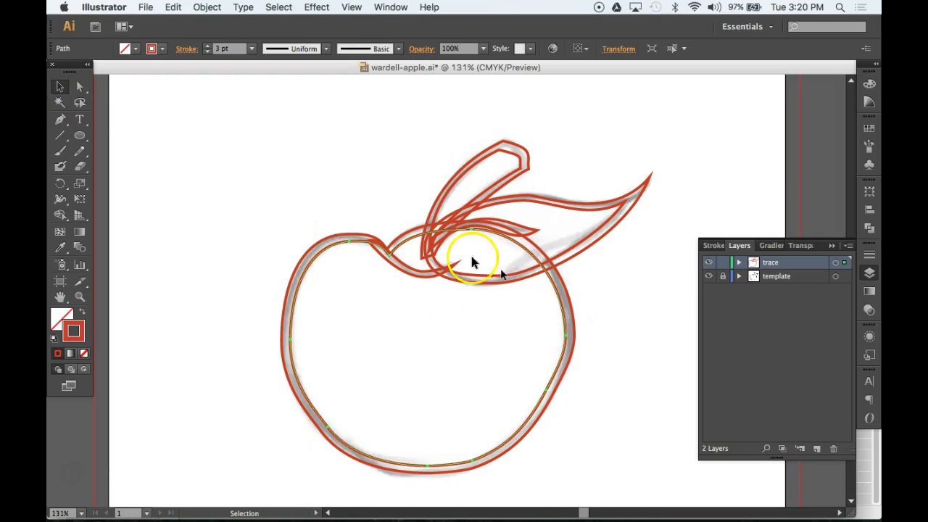
{"action": "left_click", "coordinate": [871, 85]}
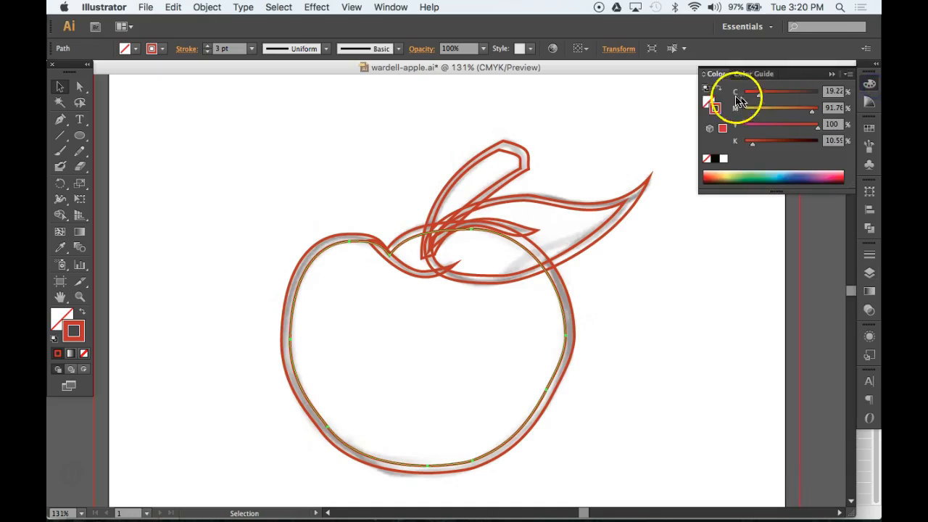
{"action": "left_click", "coordinate": [709, 101]}
{"action": "left_click", "coordinate": [724, 160]}
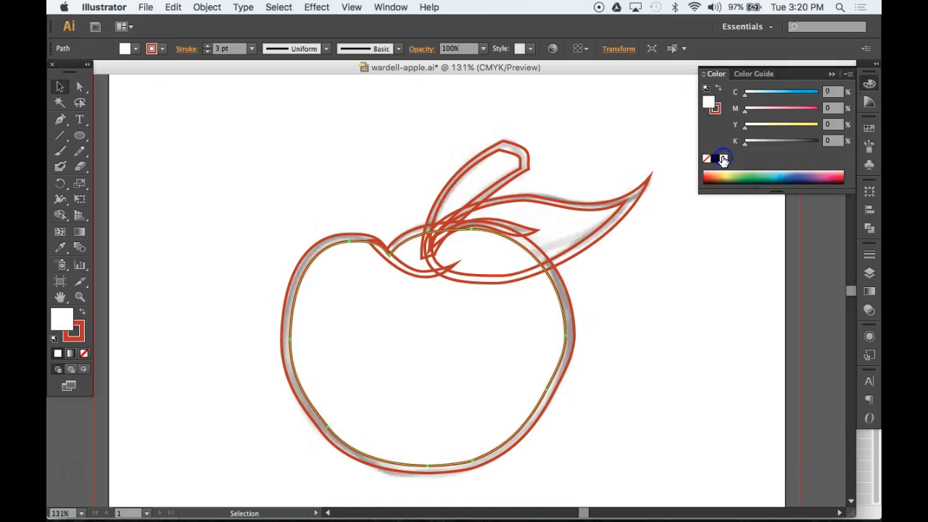
{"action": "left_click", "coordinate": [320, 242]}
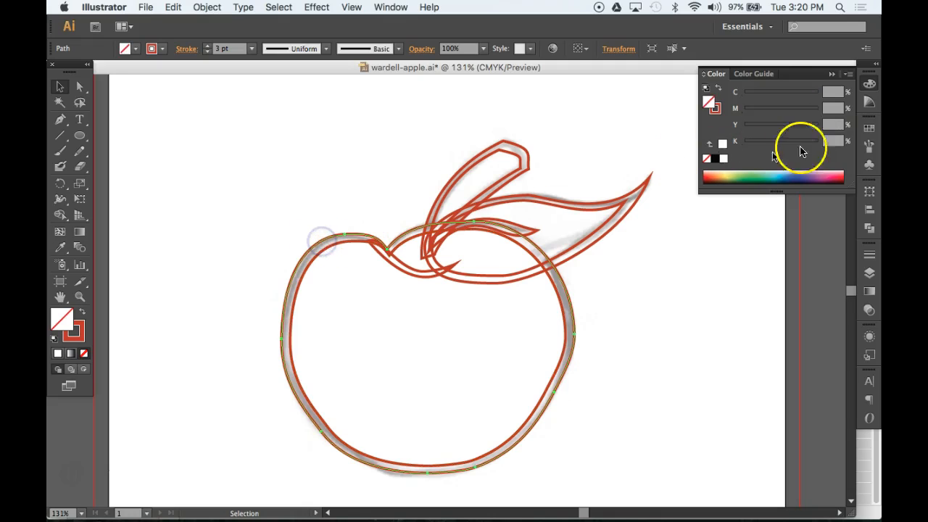
{"action": "left_click", "coordinate": [715, 158]}
{"action": "left_click", "coordinate": [229, 178]}
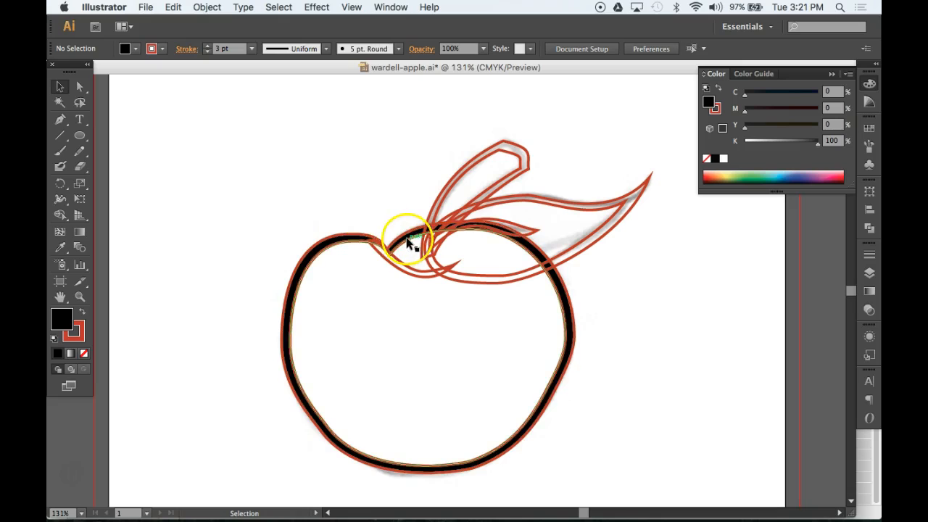
{"action": "left_click", "coordinate": [494, 157]}
{"action": "left_click", "coordinate": [723, 160]}
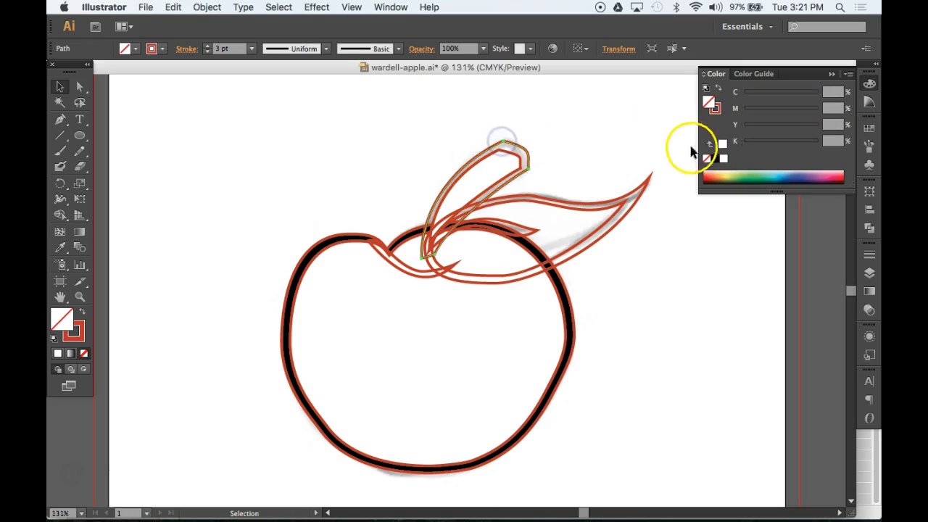
Fill the stem and outer leaf with black, leaving the inner leaf white
{"action": "left_click", "coordinate": [715, 159]}
{"action": "left_click", "coordinate": [602, 170]}
{"action": "left_click", "coordinate": [620, 208]}
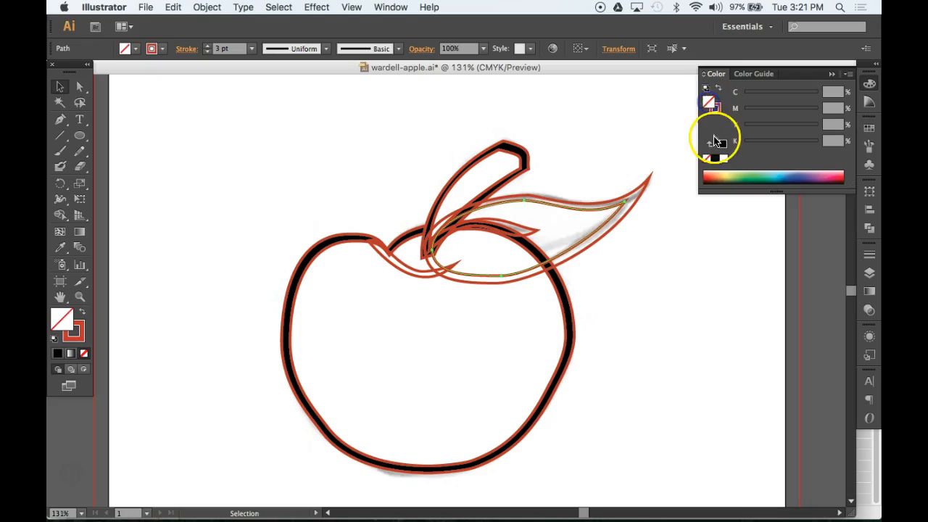
{"action": "left_click", "coordinate": [723, 159]}
{"action": "left_click", "coordinate": [648, 185]}
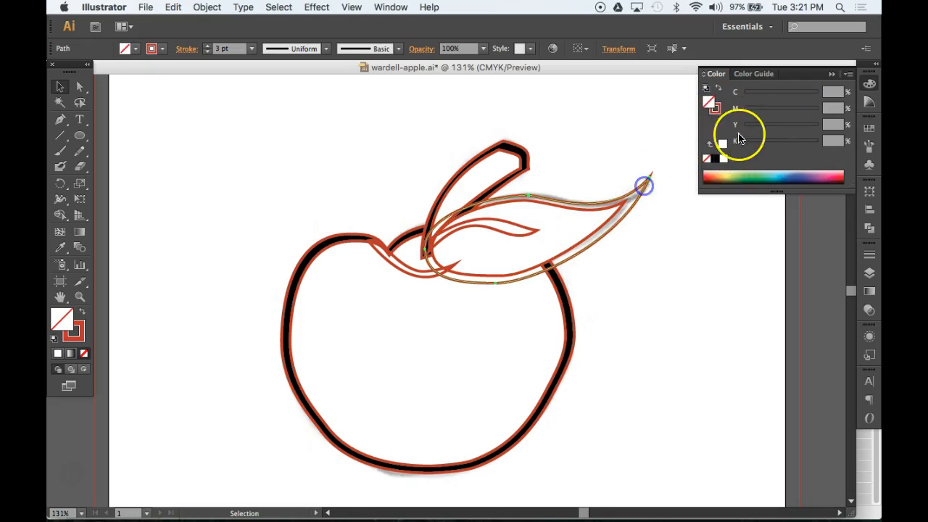
{"action": "left_click", "coordinate": [715, 158]}
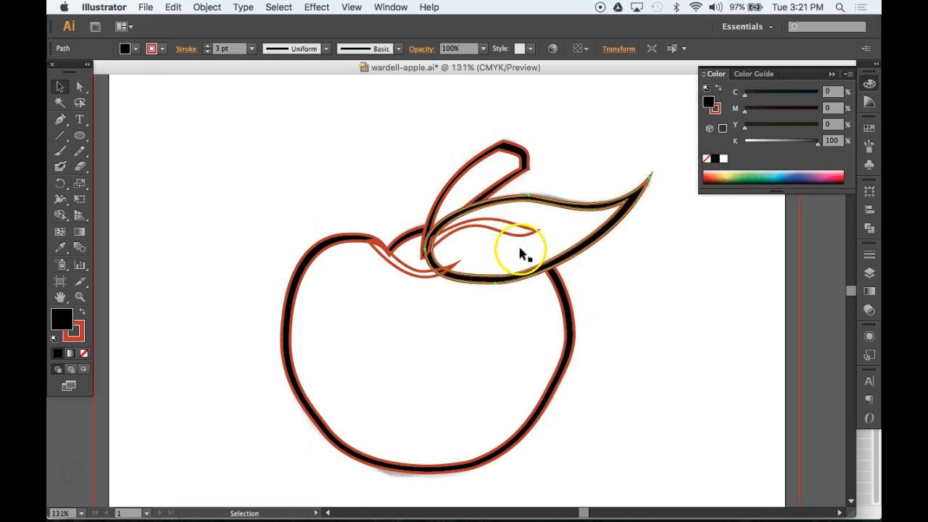
Fill the leaf vein and the small curve at the apple top with black
{"action": "left_click", "coordinate": [532, 169]}
{"action": "left_click", "coordinate": [562, 161]}
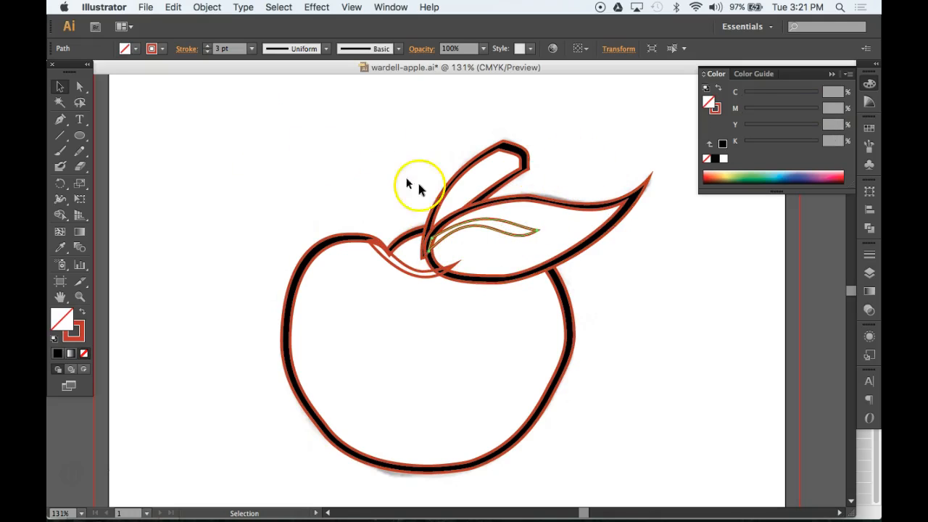
{"action": "left_click", "coordinate": [397, 261]}
{"action": "left_click", "coordinate": [396, 260]}
{"action": "left_click", "coordinate": [457, 234], "text": "shift"}
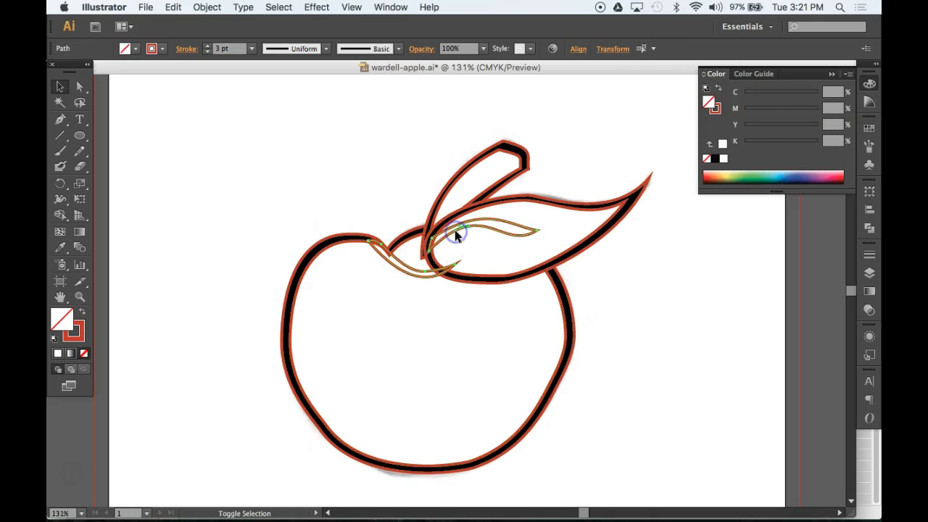
{"action": "left_click", "coordinate": [715, 159]}
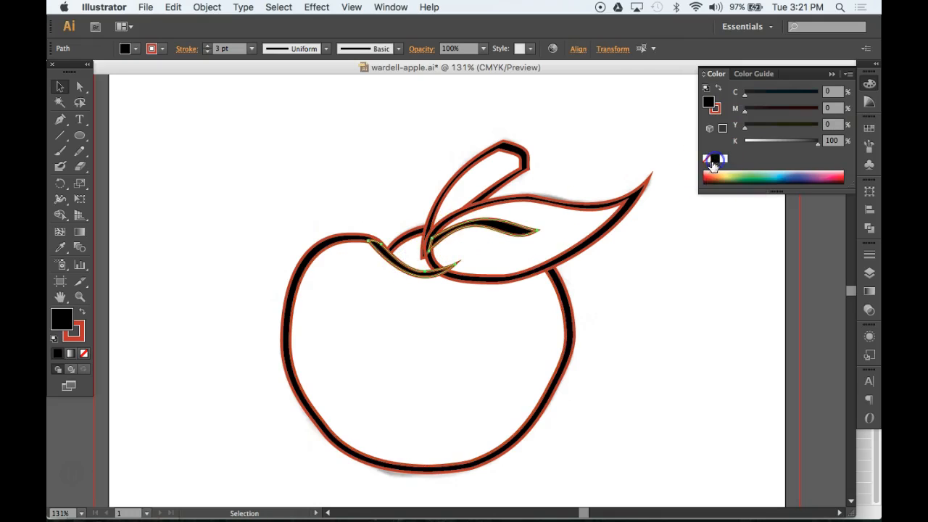
{"action": "left_click", "coordinate": [680, 261]}
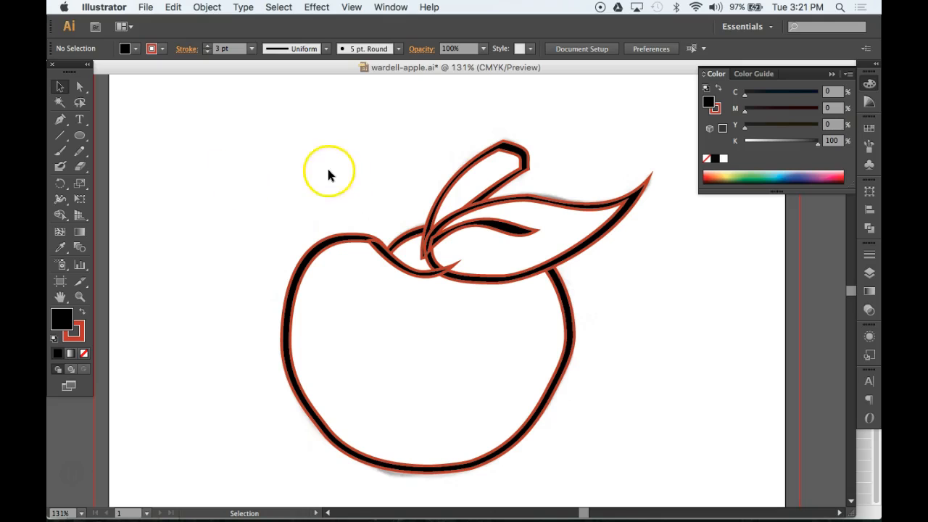
Set the stroke of all apple shapes to None so only black fills remain
{"action": "left_click_drag", "start_coordinate": [234, 109], "coordinate": [687, 432]}
{"action": "key", "text": "space"}
{"action": "left_click_drag", "start_coordinate": [422, 291], "coordinate": [415, 319]}
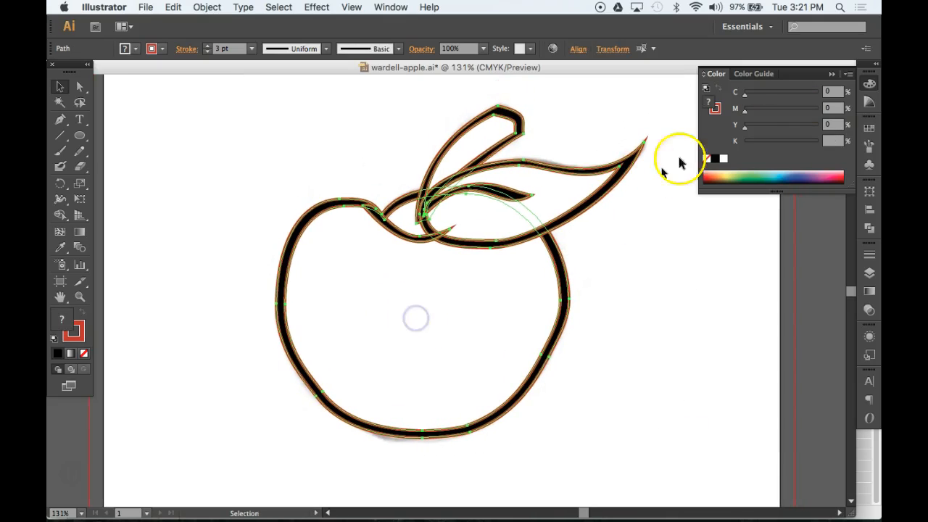
{"action": "left_click", "coordinate": [715, 109]}
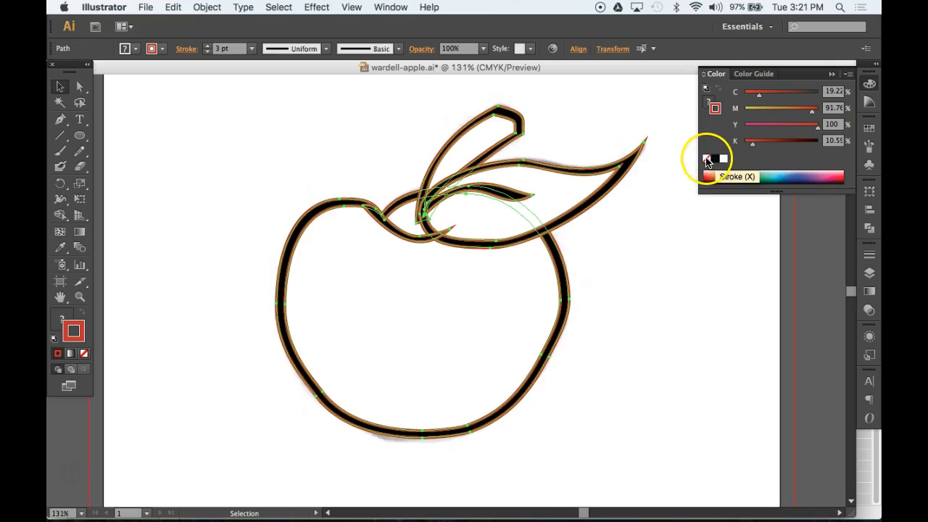
{"action": "left_click", "coordinate": [706, 159]}
{"action": "left_click", "coordinate": [634, 278]}
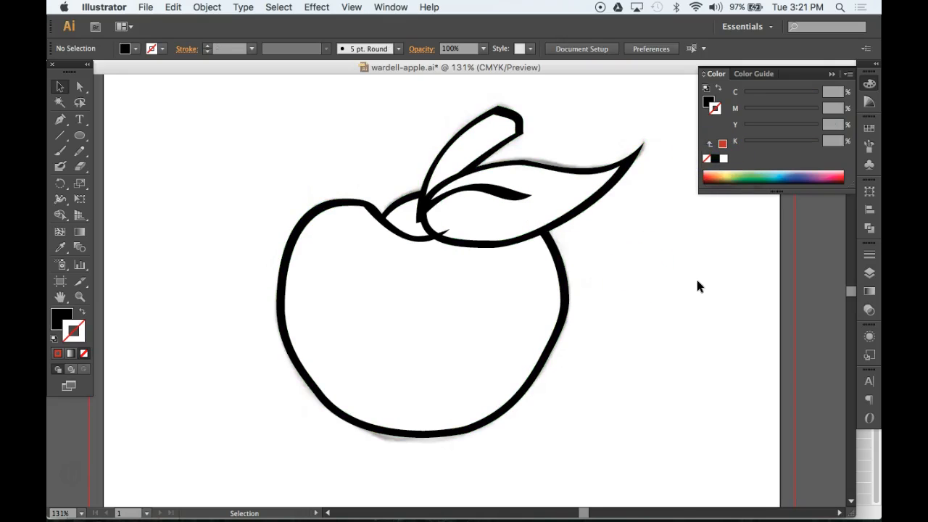